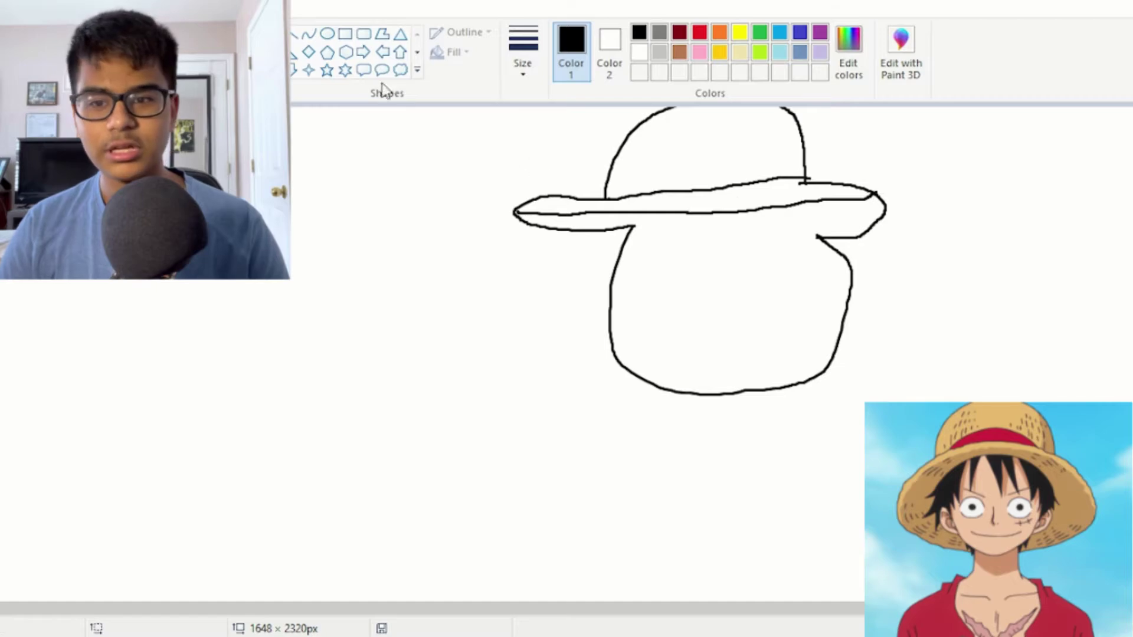
Fill the band along the upper part of the hat brim with red.
click(236, 32)
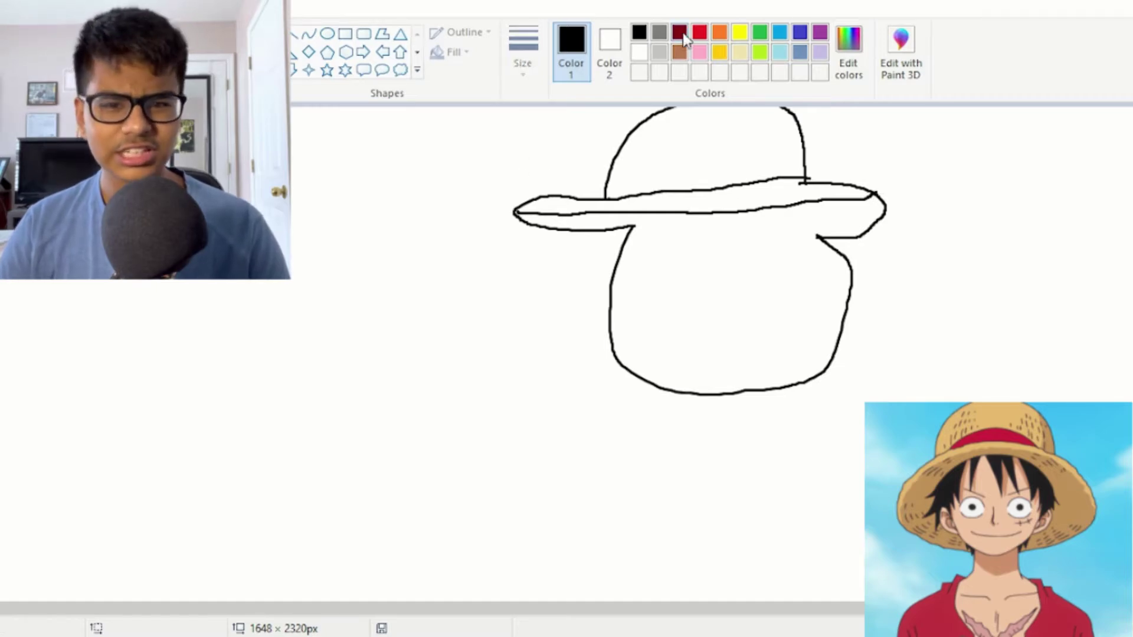
click(699, 32)
click(724, 196)
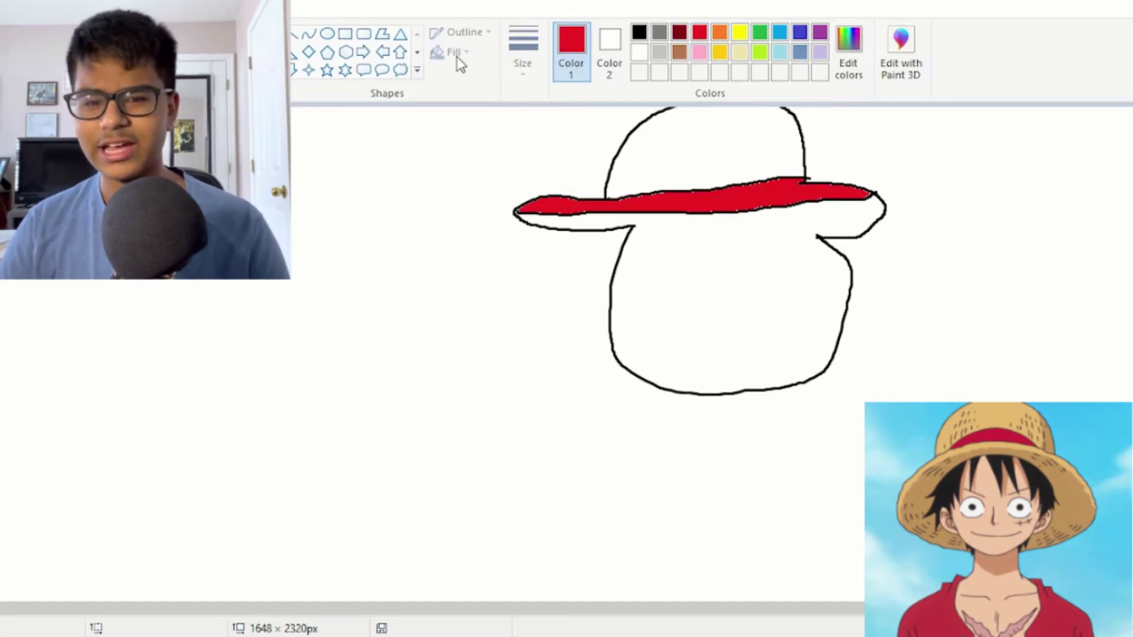
Close the brim's lower edge across the forehead with a black line, and fill the crown and brim with a custom tan.
click(218, 33)
click(638, 32)
drag(627, 227, 802, 234)
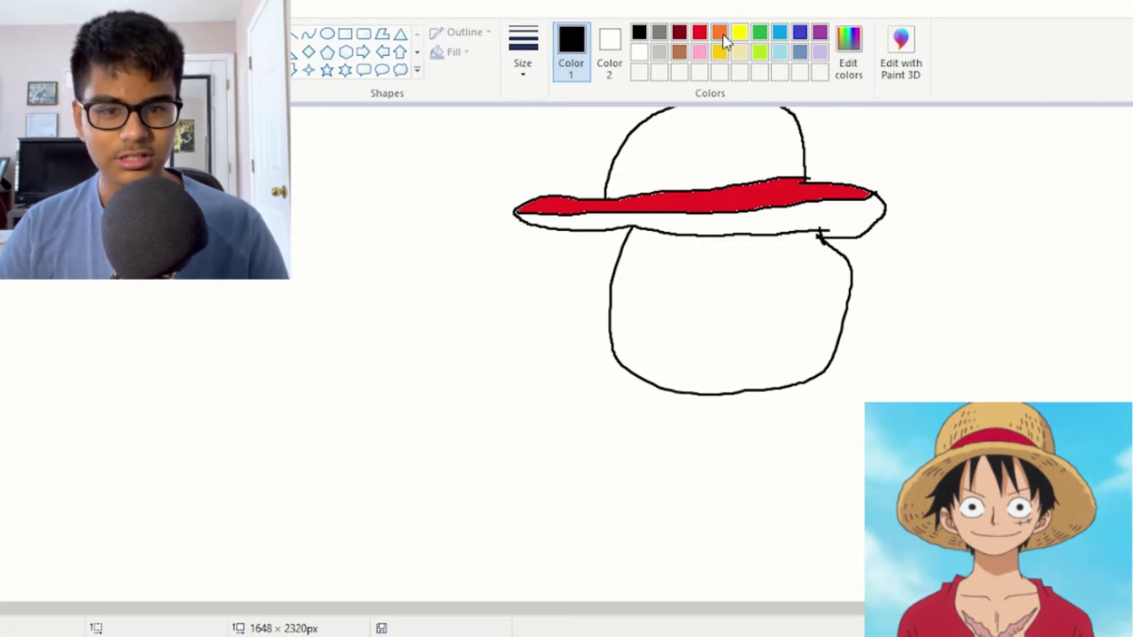
click(682, 52)
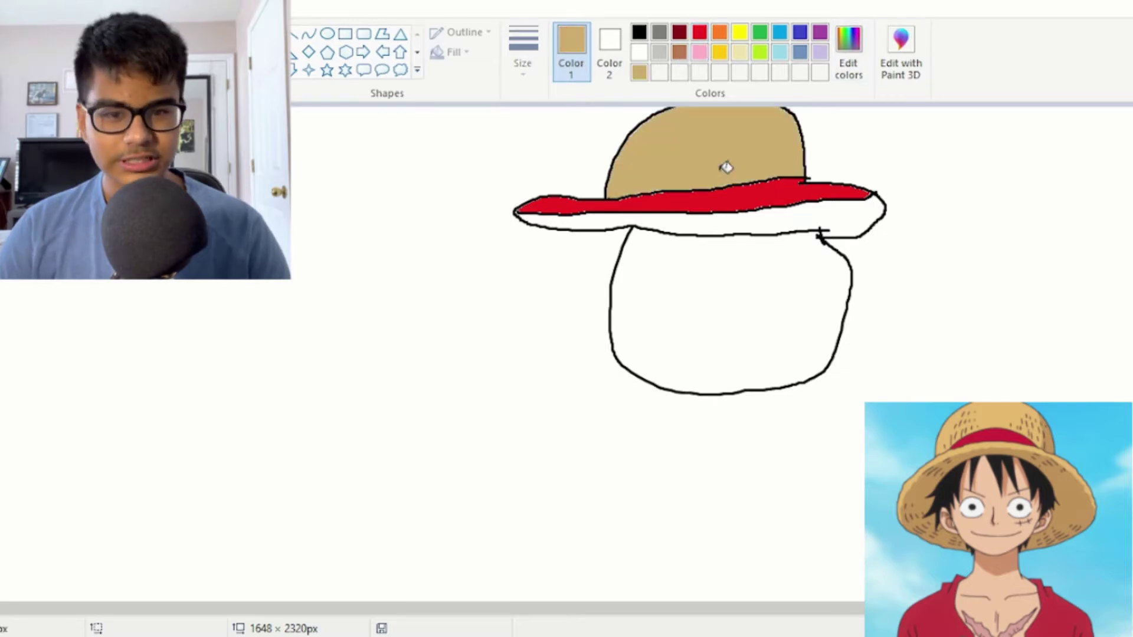
click(752, 224)
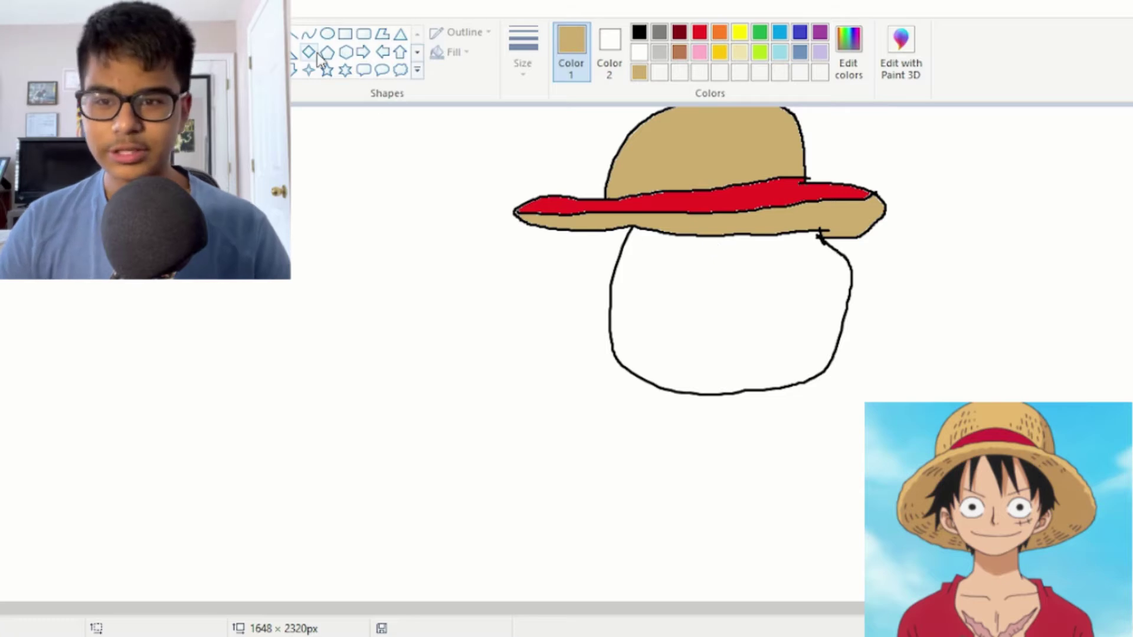
Draw the left eye's upper and lower arcs in black, and place a copy level with it as the right eye.
click(639, 32)
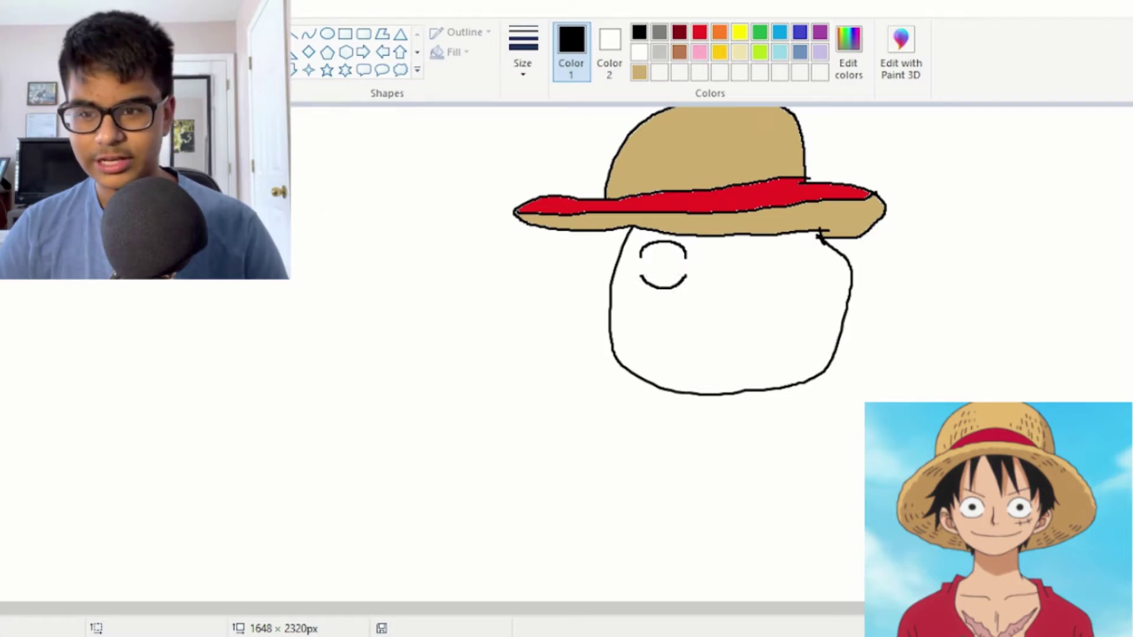
click(94, 41)
drag(700, 304, 633, 238)
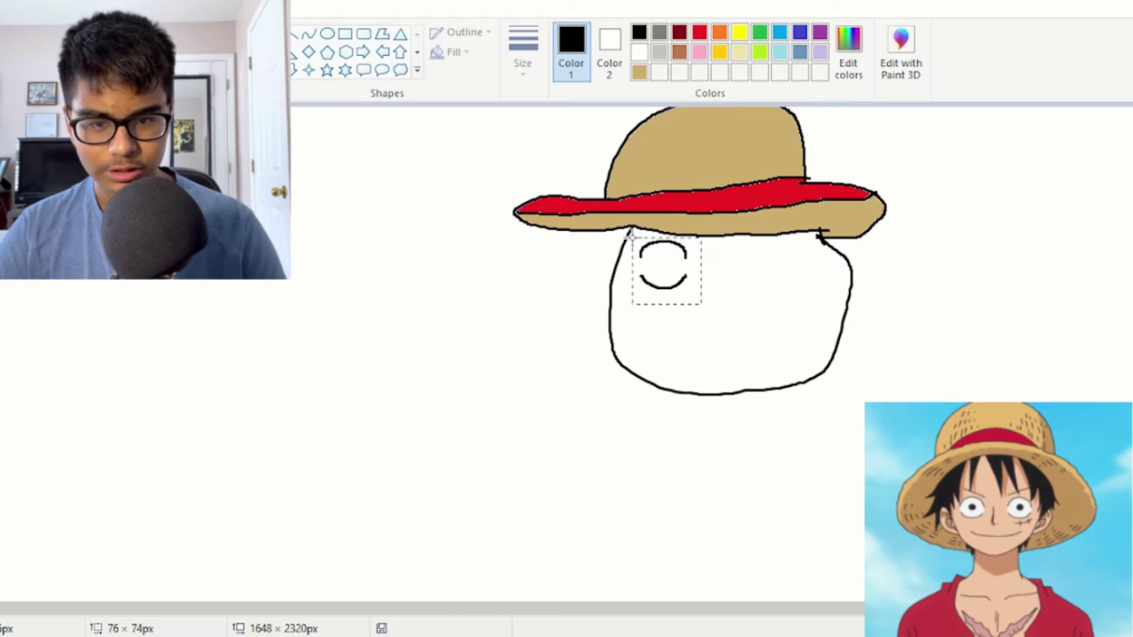
click(711, 274)
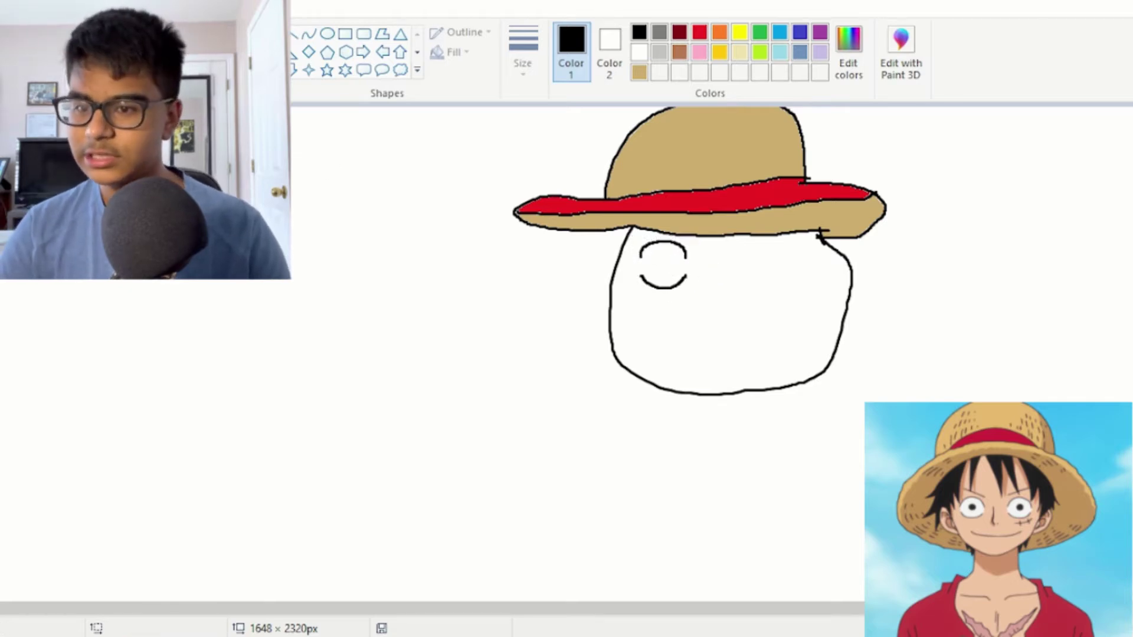
key(ctrl+v)
drag(266, 177, 767, 260)
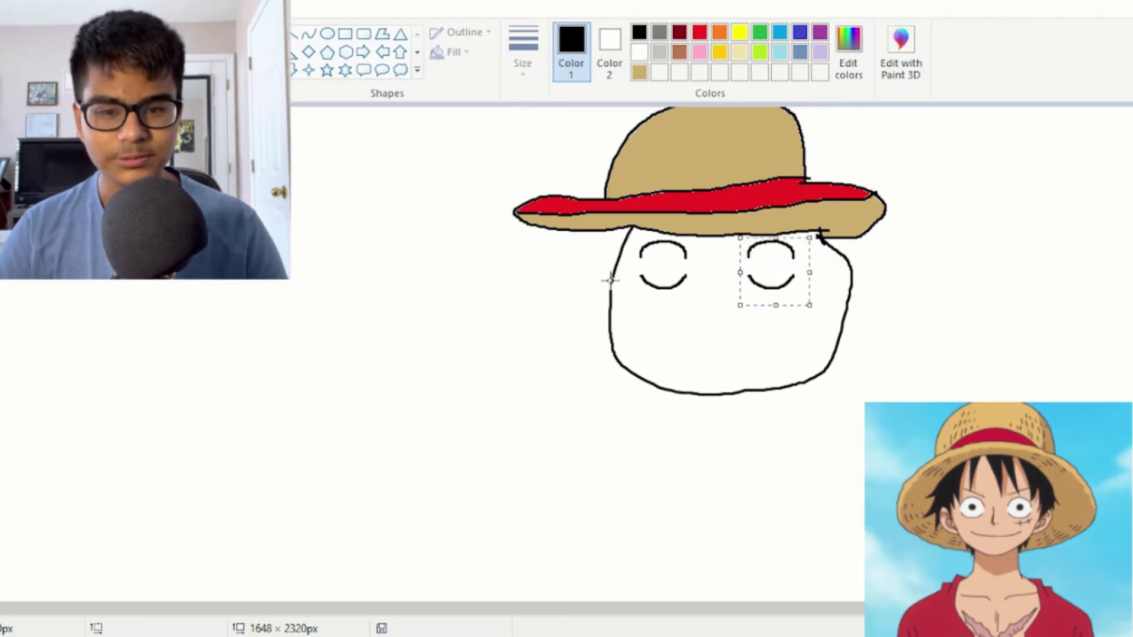
Paint a small solid black pupil in the middle of each eye.
click(664, 261)
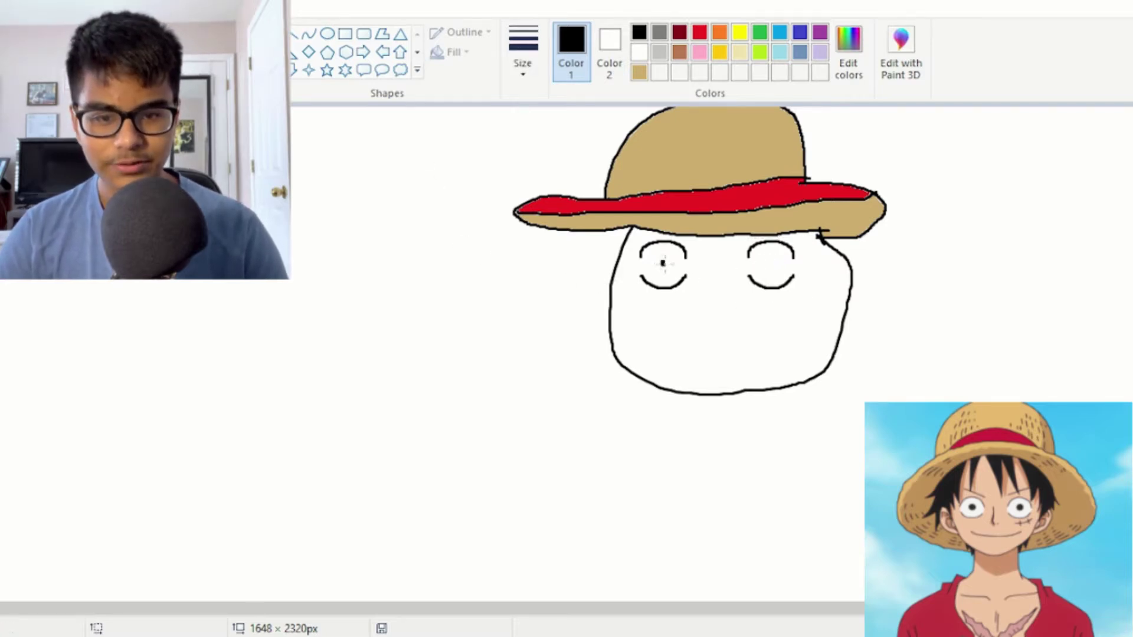
drag(664, 261, 663, 263)
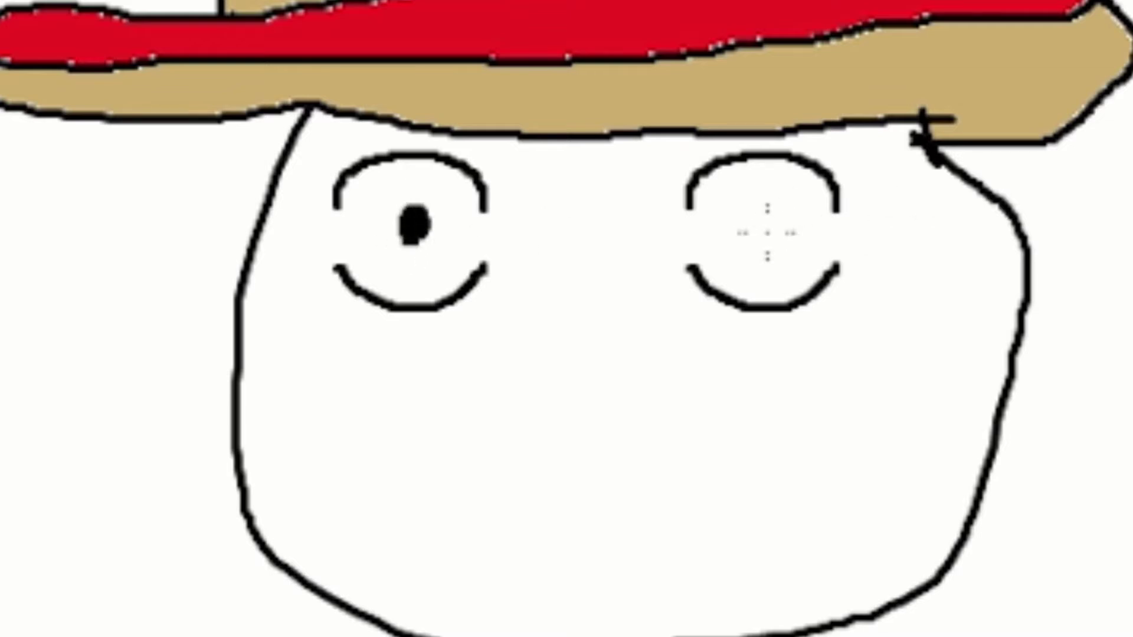
drag(775, 233, 768, 235)
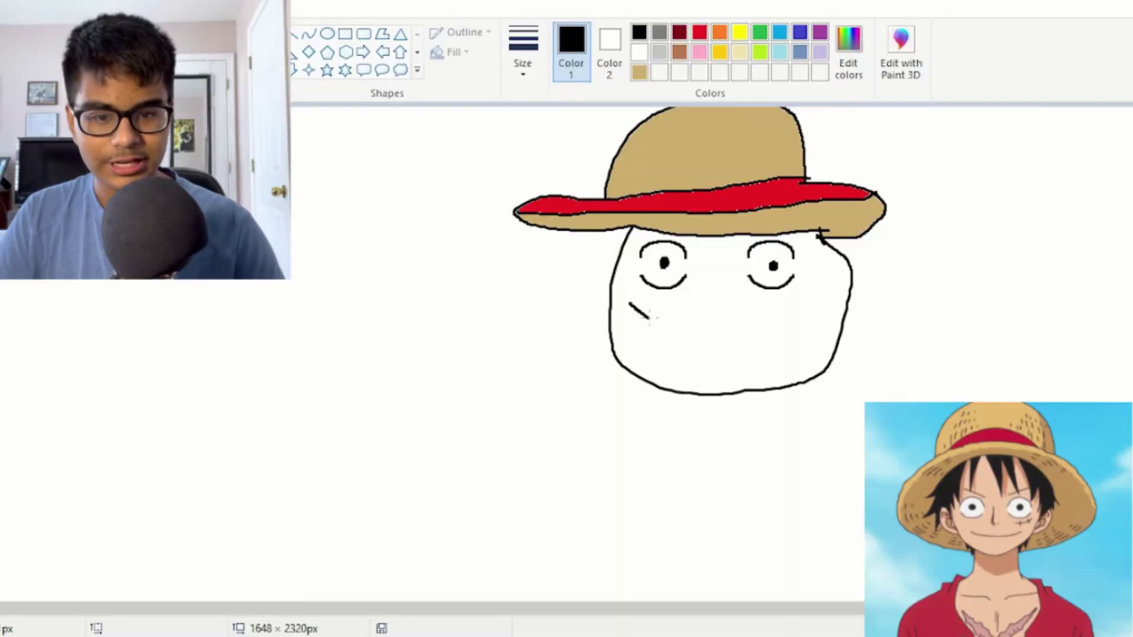
Draw a wide crescent grin across the lower face and divide it into teeth with one horizontal and several vertical lines.
mouse_move(652, 317)
mouse_down()
mouse_move(742, 327)
mouse_move(808, 304)
mouse_move(801, 331)
mouse_move(758, 371)
mouse_move(687, 380)
mouse_move(632, 339)
mouse_move(630, 301)
mouse_up()
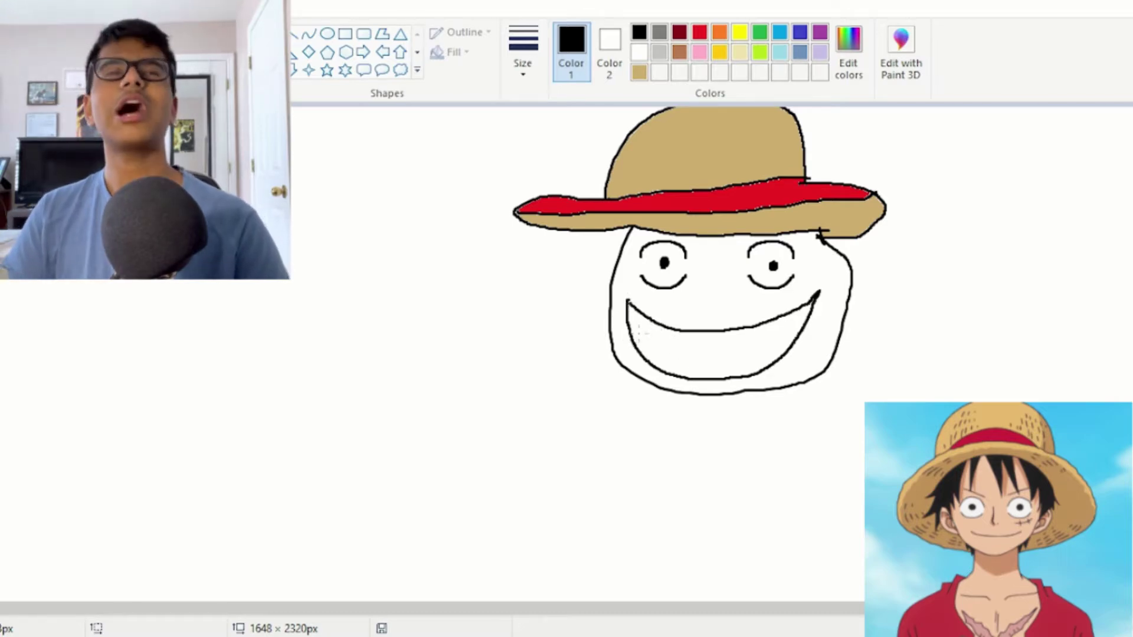
mouse_move(630, 341)
mouse_down()
mouse_move(720, 359)
mouse_move(797, 352)
mouse_up()
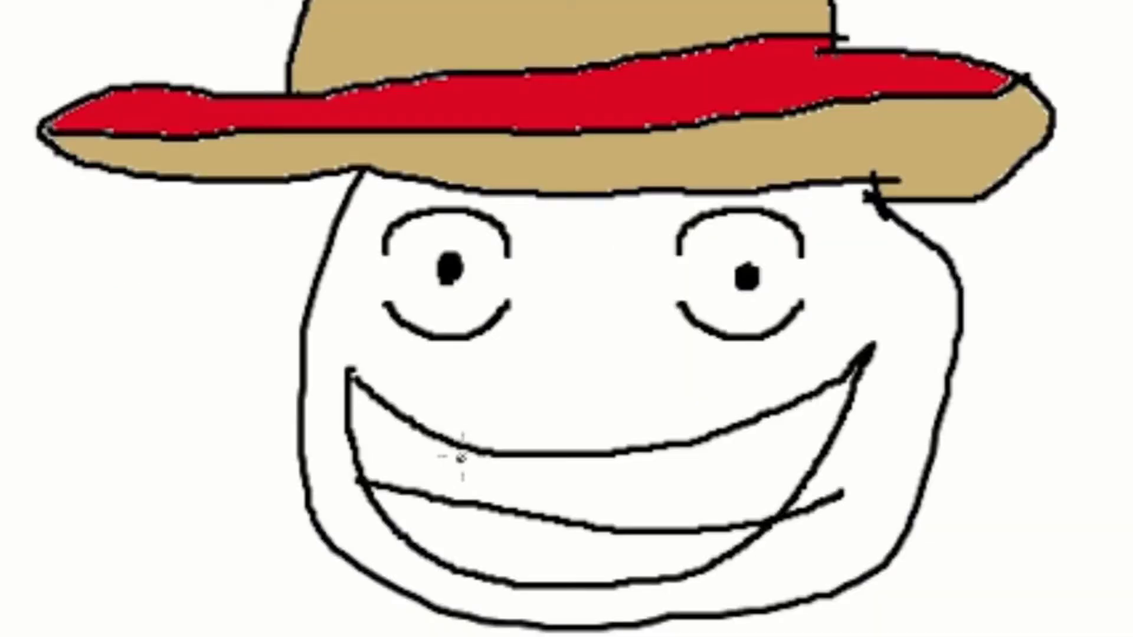
drag(669, 330, 668, 382)
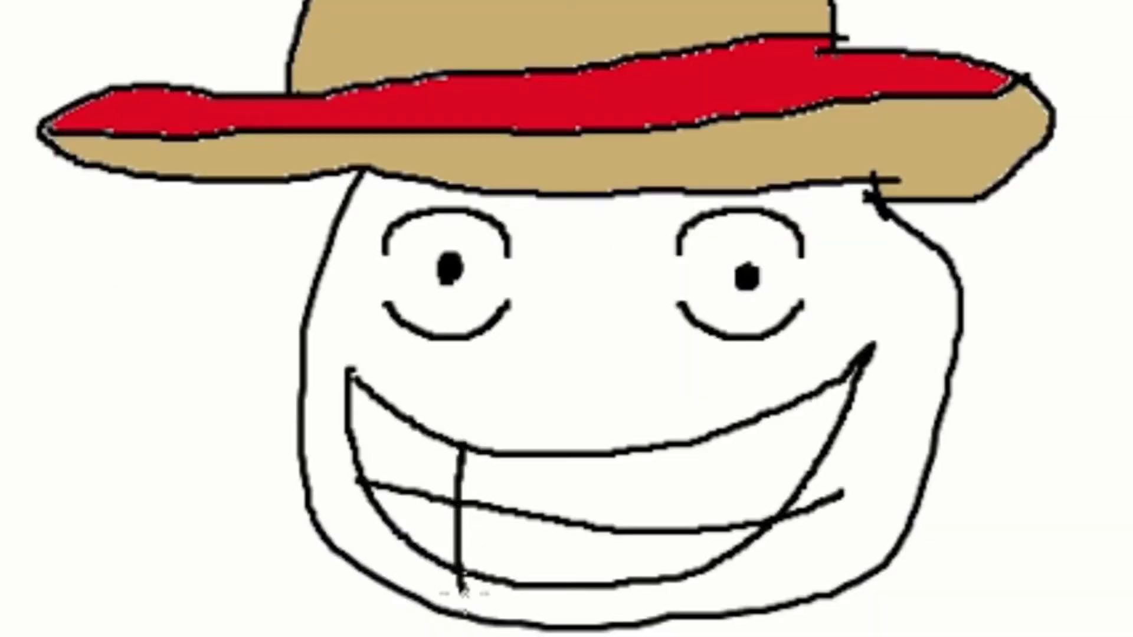
drag(586, 469, 589, 581)
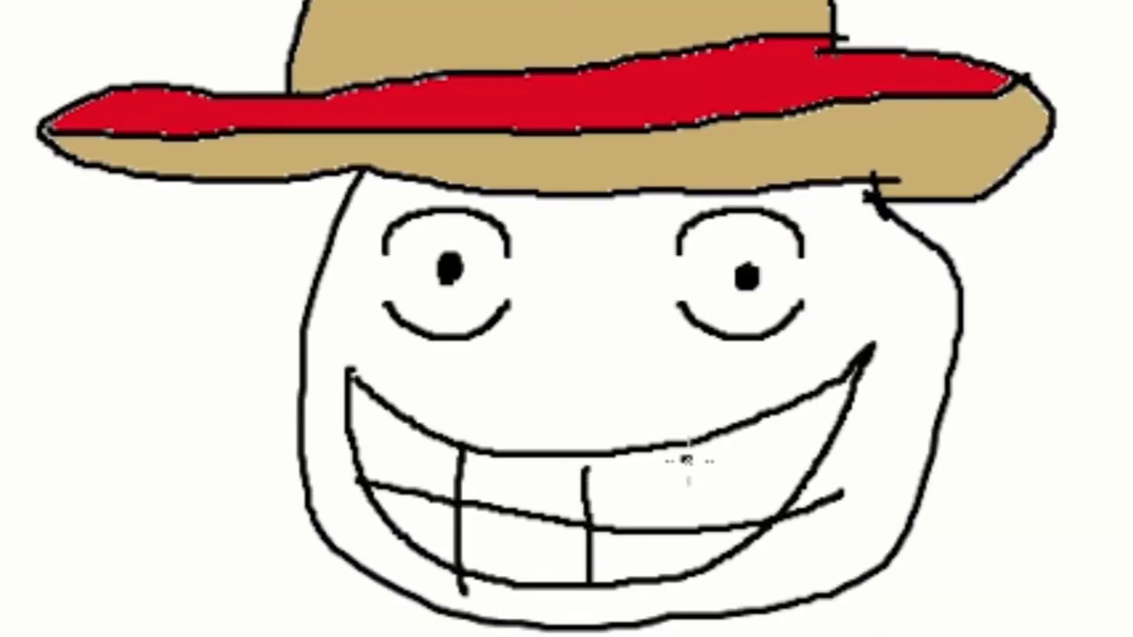
drag(686, 457, 689, 566)
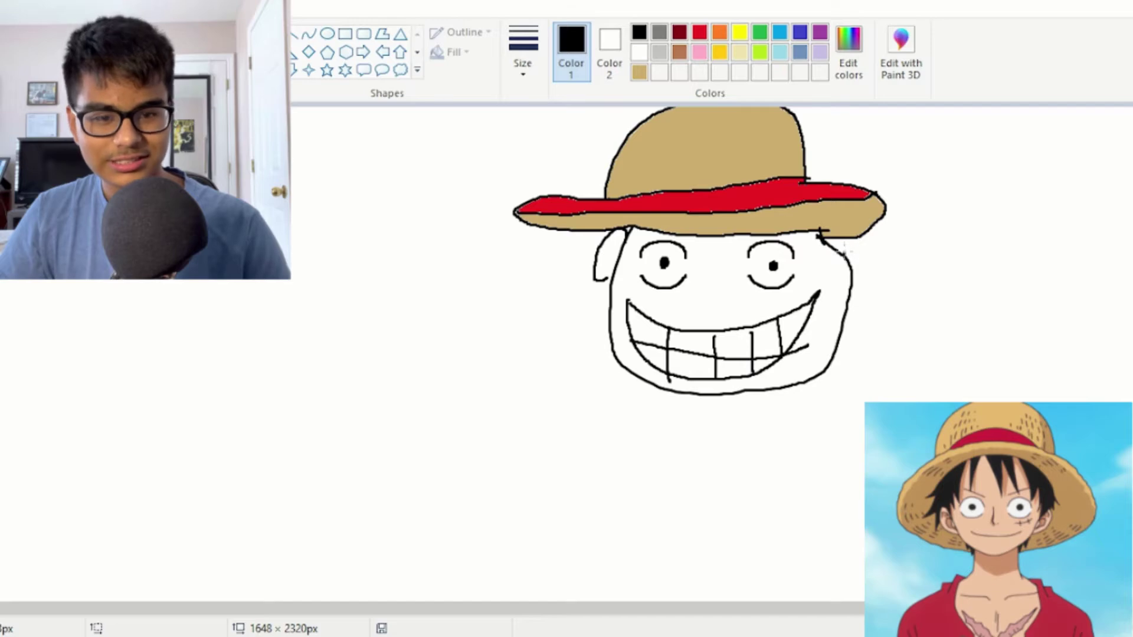
Draw an ear on each side of the head, and fill the face and ears with a custom pale yellow.
mouse_move(844, 247)
mouse_down()
mouse_move(881, 275)
mouse_move(855, 287)
mouse_up()
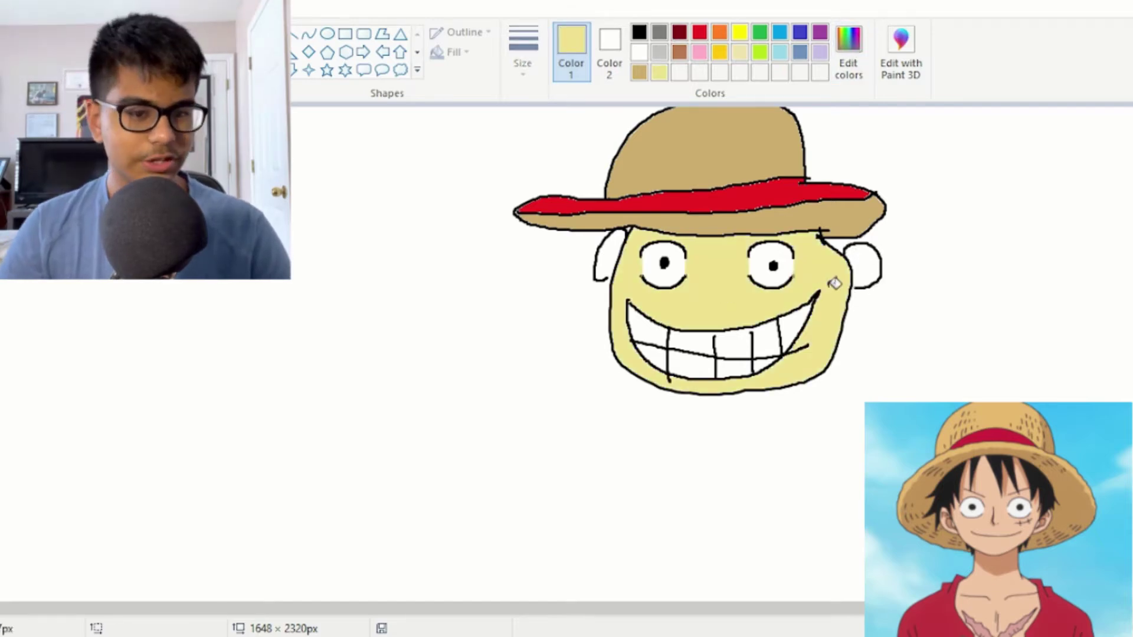
click(867, 266)
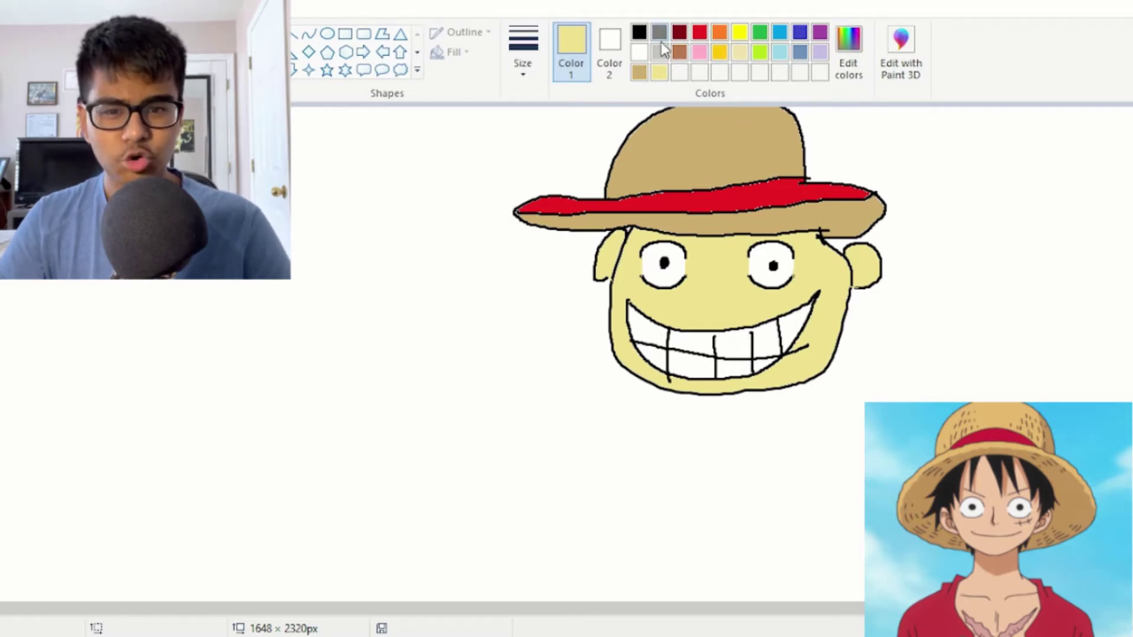
Draw a jagged black fringe under the brim, scribble it solid, and extend tufts of hair out above both ears.
click(639, 34)
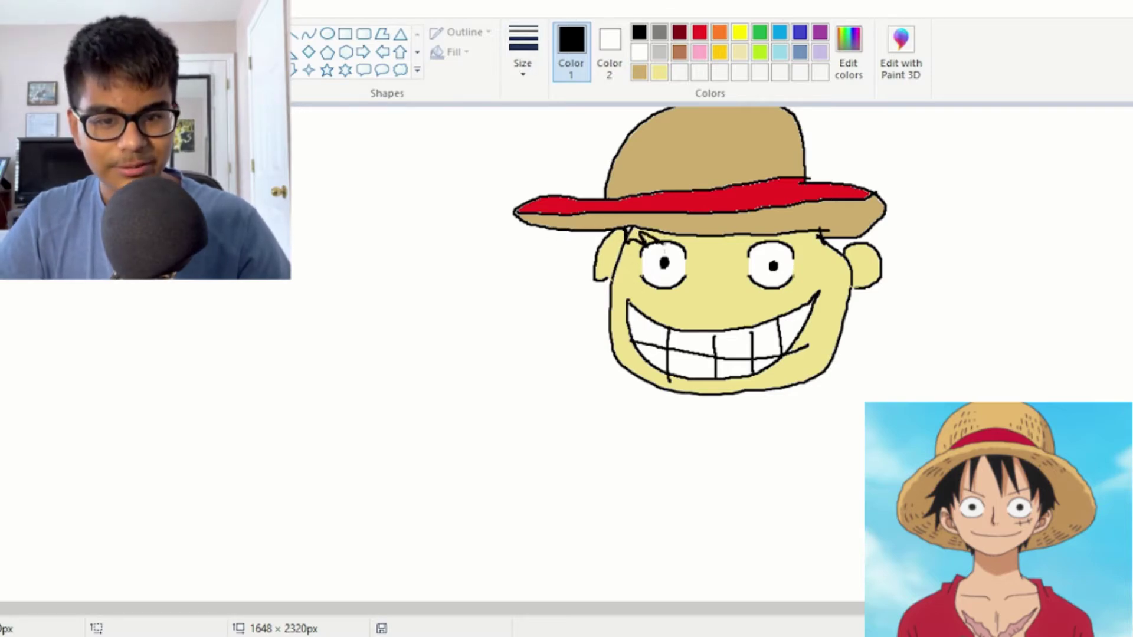
mouse_move(651, 241)
mouse_down()
mouse_move(699, 262)
mouse_move(721, 259)
mouse_up()
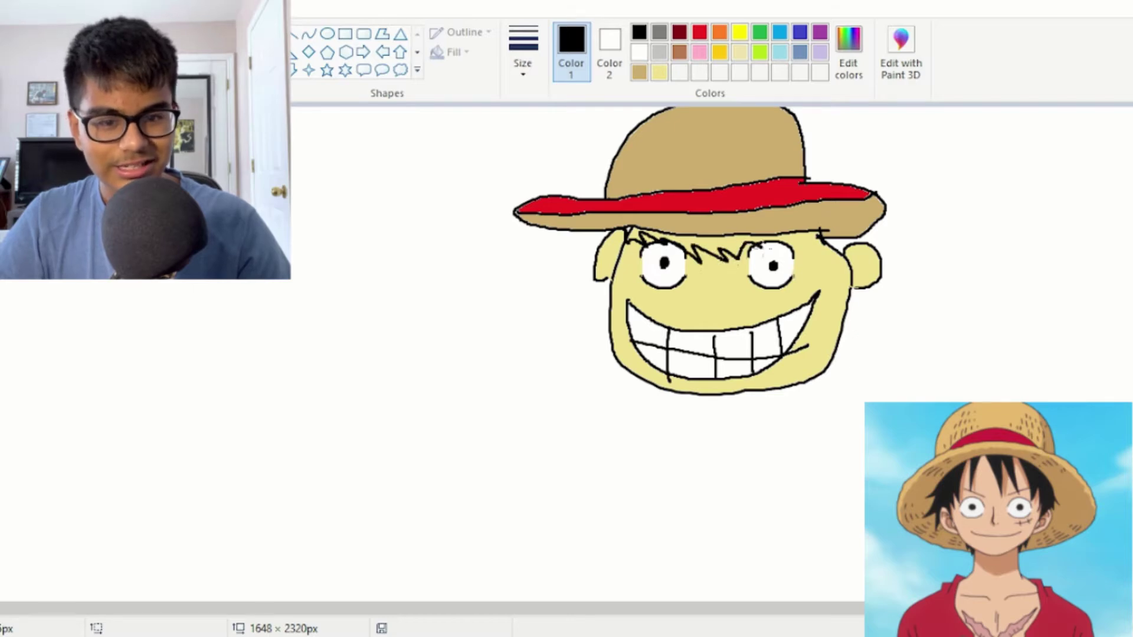
mouse_move(822, 232)
mouse_down()
mouse_move(742, 238)
mouse_move(797, 236)
mouse_up()
drag(631, 236, 623, 251)
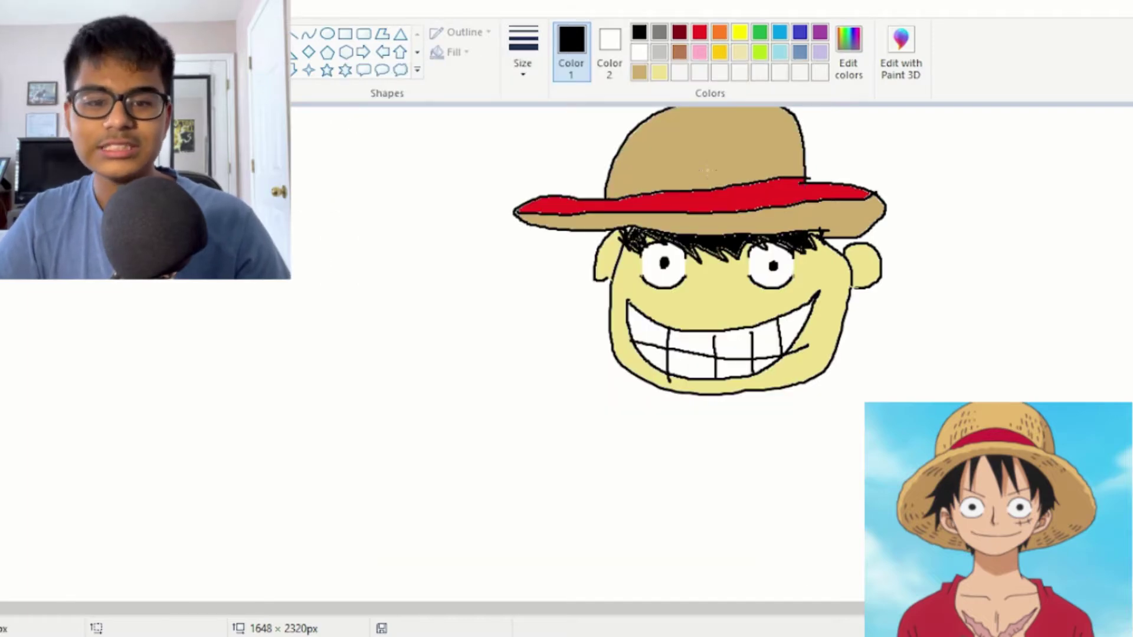
drag(654, 236, 579, 243)
Select the whole head with its hat and squeeze it horizontally to a selection of about 480 × 369 px.
click(112, 47)
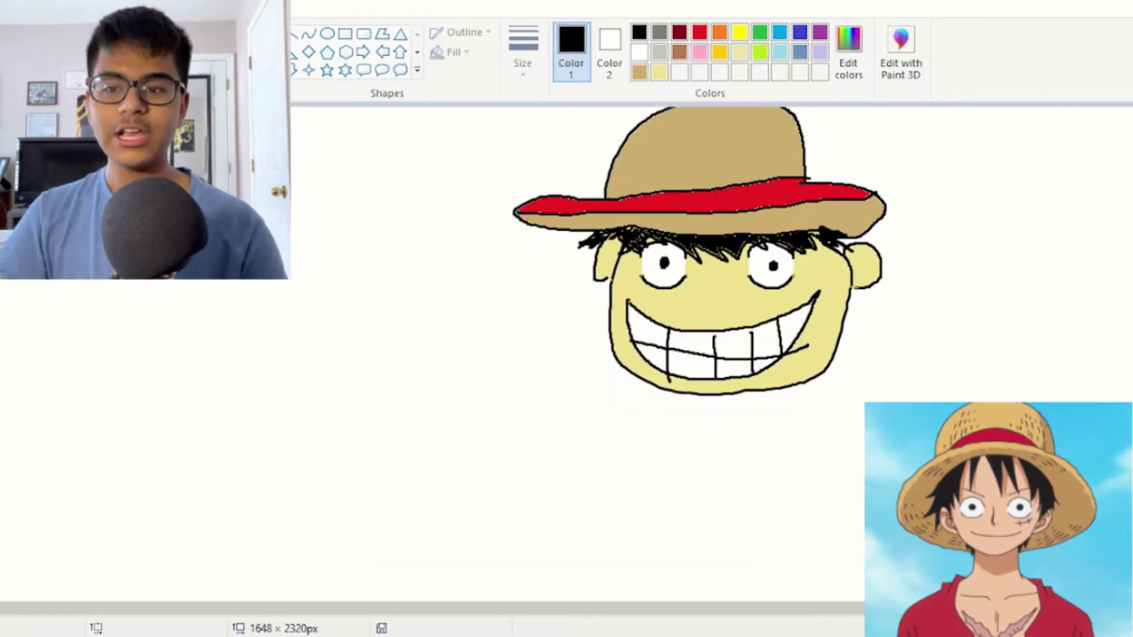
mouse_move(961, 432)
mouse_down()
mouse_move(517, 21)
mouse_move(481, 24)
mouse_up()
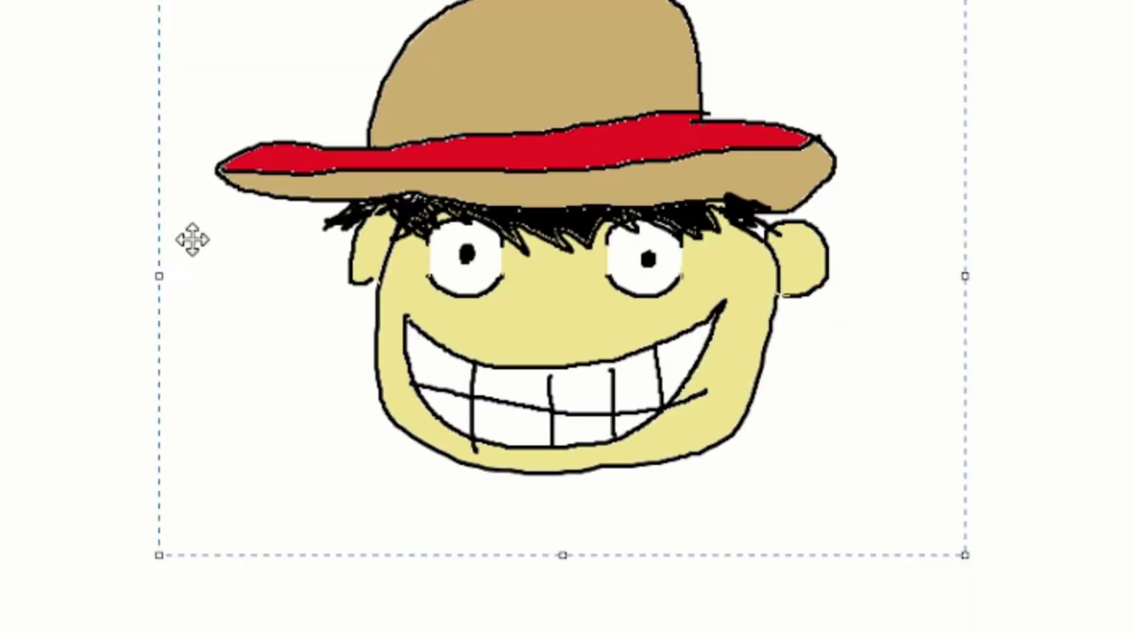
drag(480, 276, 502, 274)
drag(196, 272, 236, 274)
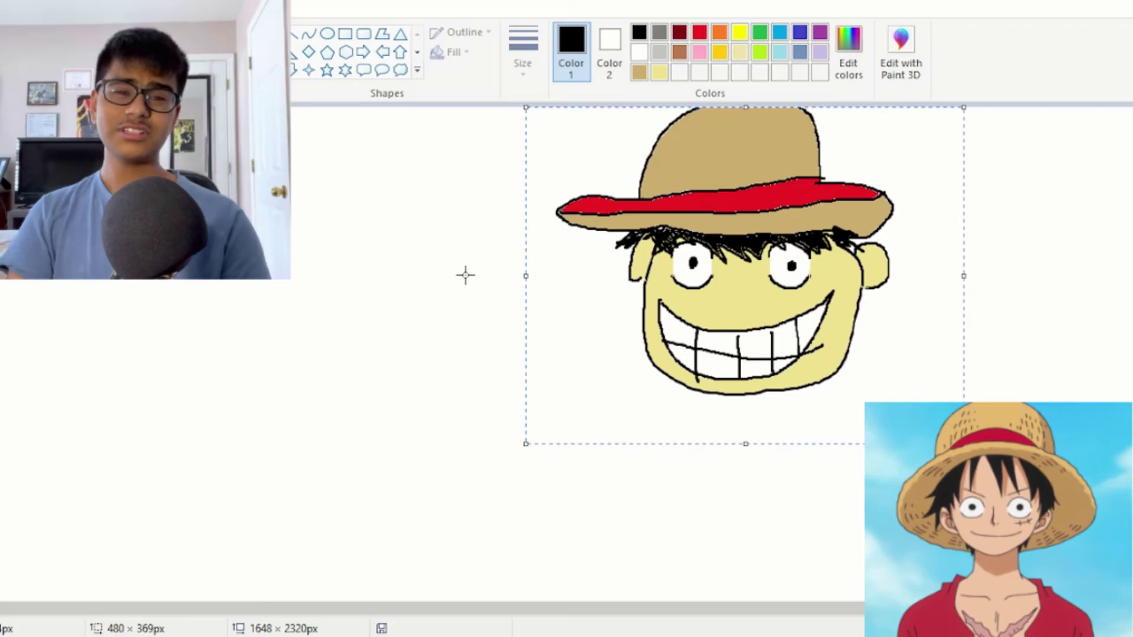
click(128, 301)
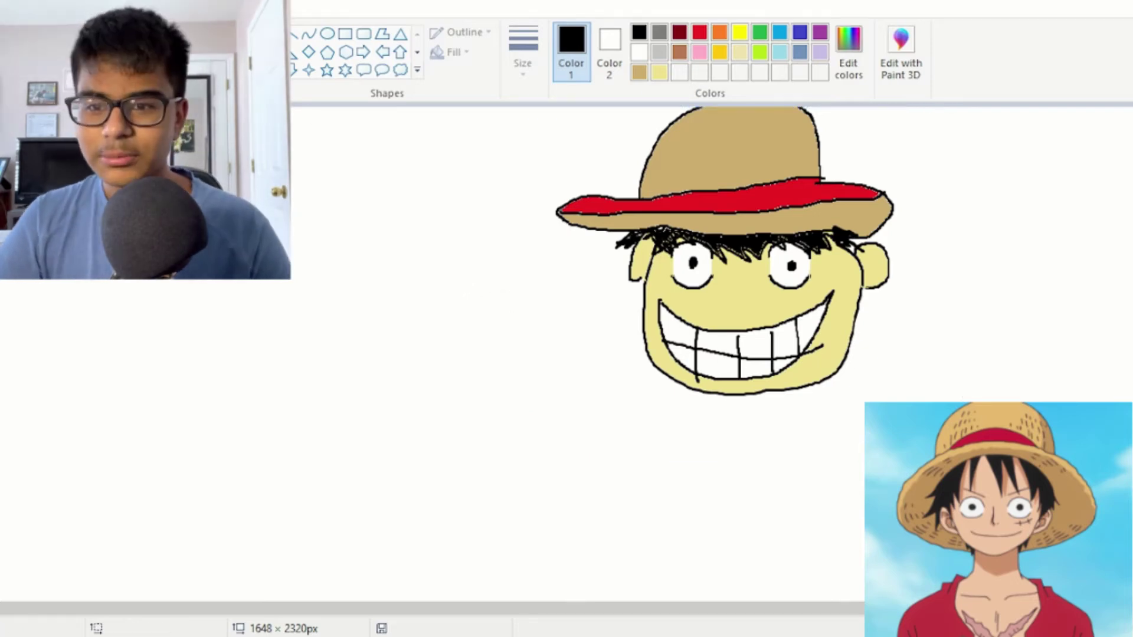
Recolor the hat's crown and brim with a custom olive yellow.
click(746, 150)
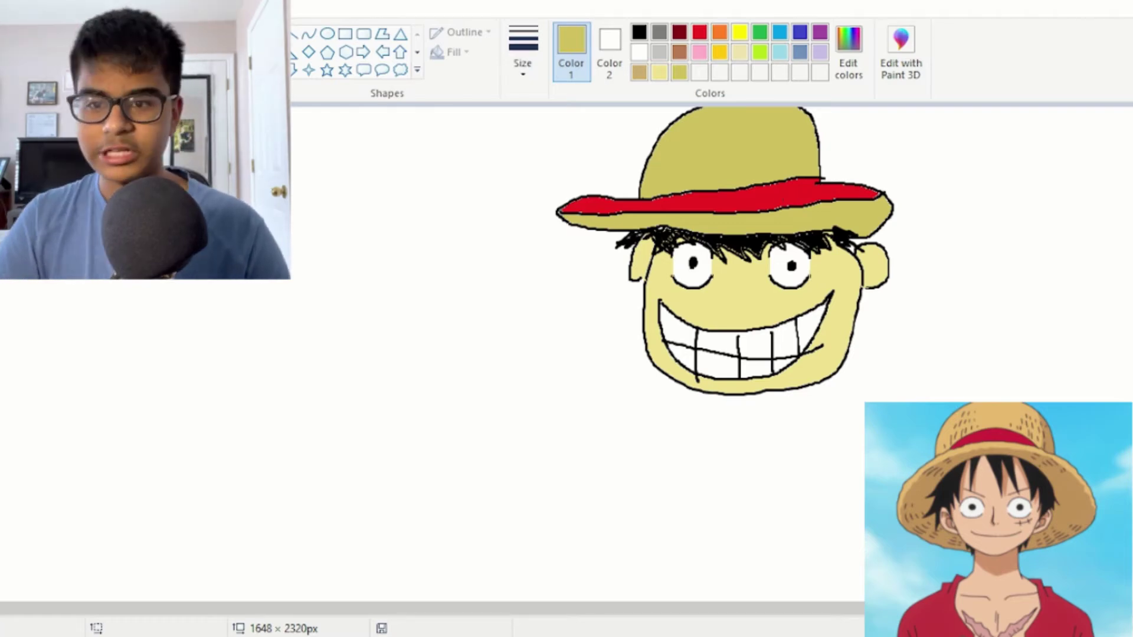
click(200, 35)
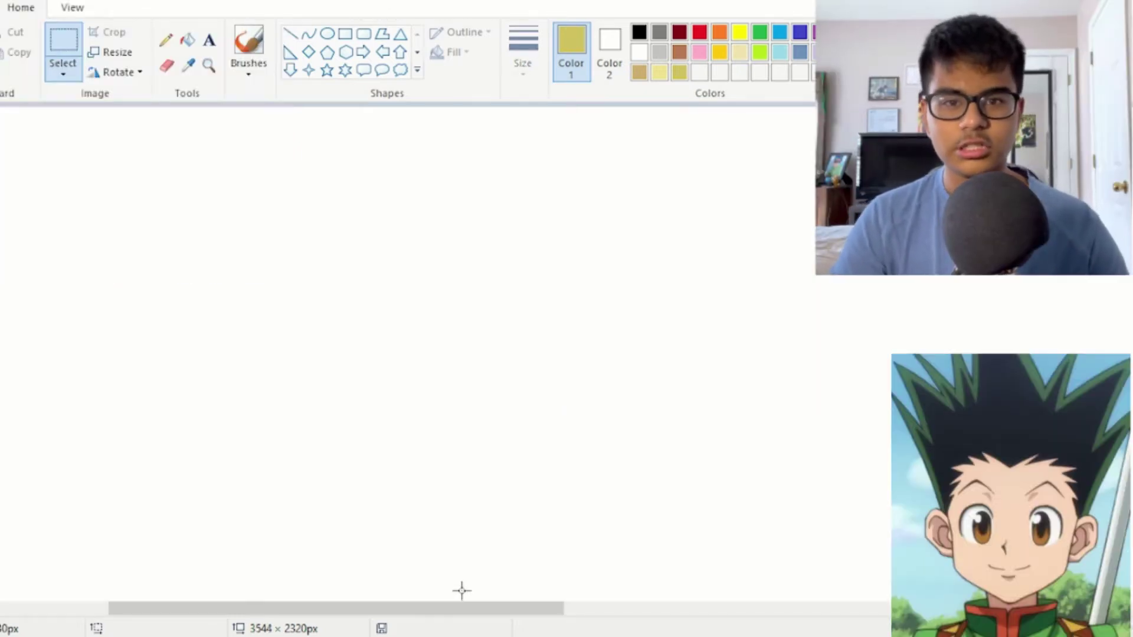
Switch to the brush with black as the drawing color.
click(248, 50)
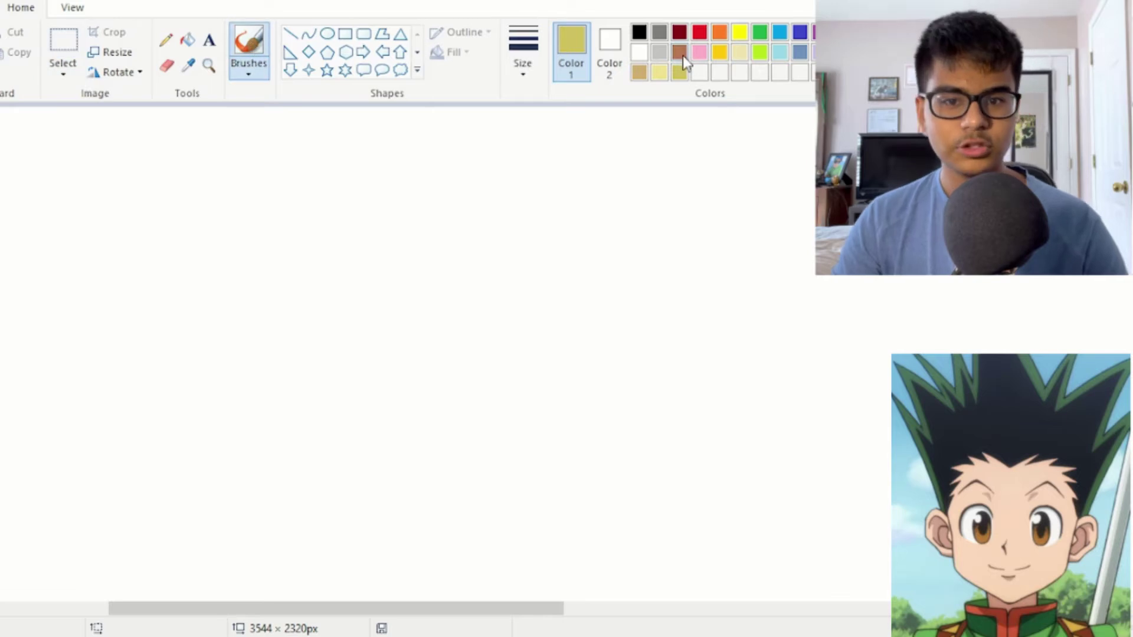
click(639, 32)
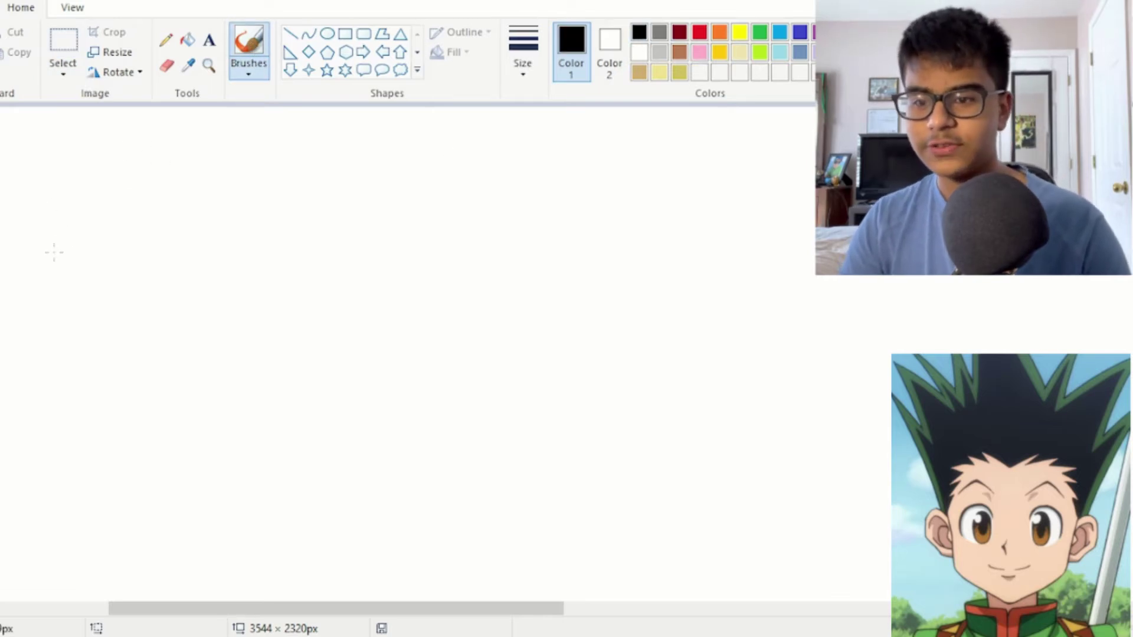
mouse_move(64, 251)
mouse_down()
mouse_move(60, 138)
mouse_move(110, 236)
mouse_move(123, 150)
mouse_move(161, 257)
mouse_move(181, 157)
mouse_move(212, 252)
mouse_move(239, 159)
mouse_move(266, 245)
mouse_move(285, 175)
mouse_move(287, 256)
mouse_up()
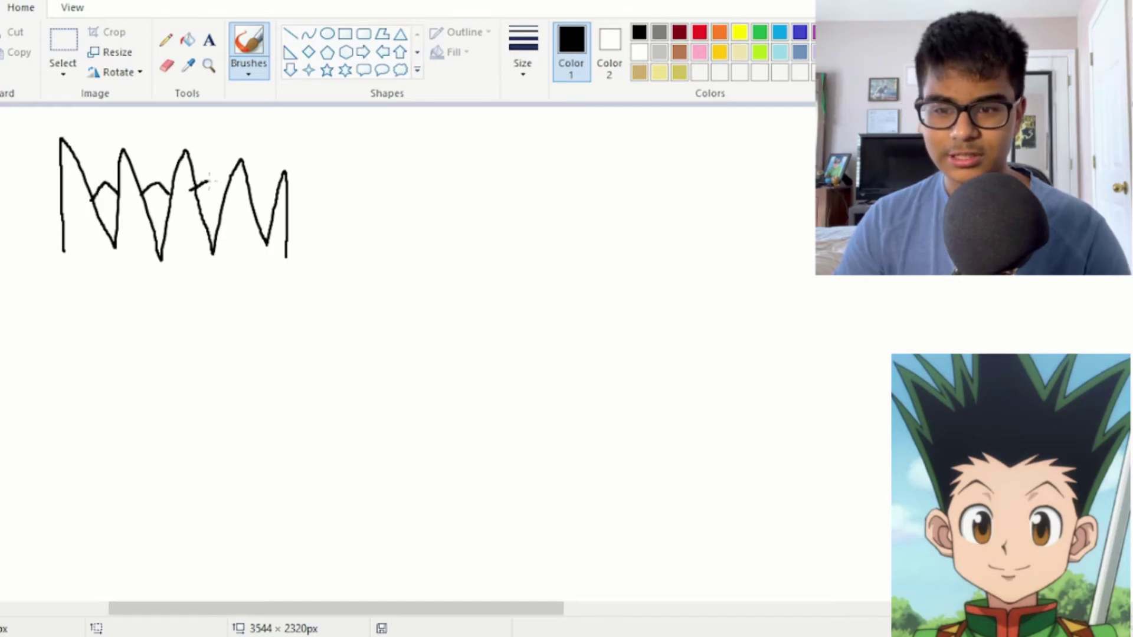
drag(251, 189, 275, 201)
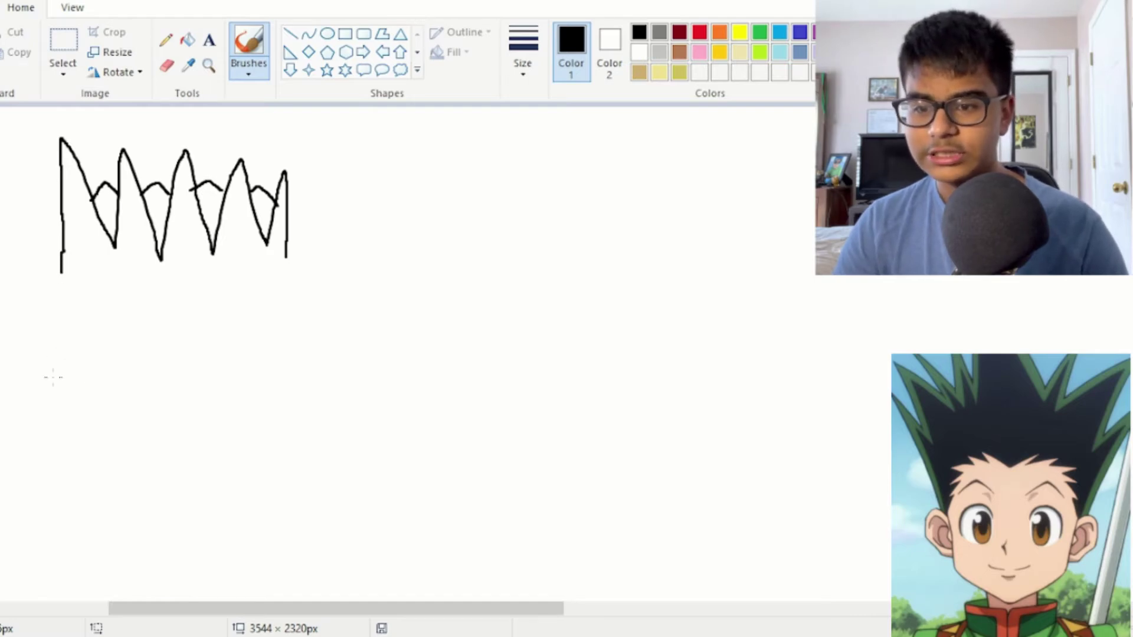
mouse_move(128, 437)
mouse_down()
mouse_move(71, 397)
mouse_move(70, 301)
mouse_move(180, 253)
mouse_move(248, 273)
mouse_move(287, 391)
mouse_move(133, 461)
mouse_move(90, 448)
mouse_up()
key(ctrl+z)
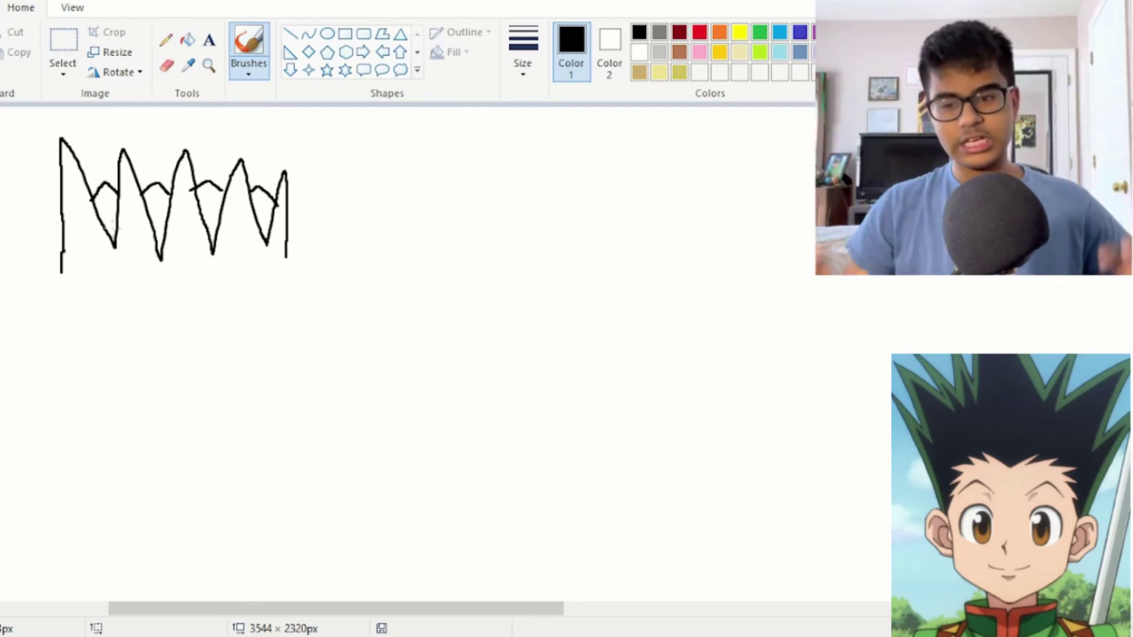
key(ctrl+z)
Draw an open, arched outline of tall jagged spikes in black as the second character's hair, following the reference picture.
mouse_move(70, 257)
mouse_down()
mouse_move(43, 189)
mouse_move(118, 245)
mouse_move(189, 120)
mouse_move(255, 222)
mouse_move(267, 162)
mouse_move(313, 223)
mouse_move(344, 177)
mouse_move(348, 264)
mouse_move(413, 248)
mouse_move(366, 302)
mouse_up()
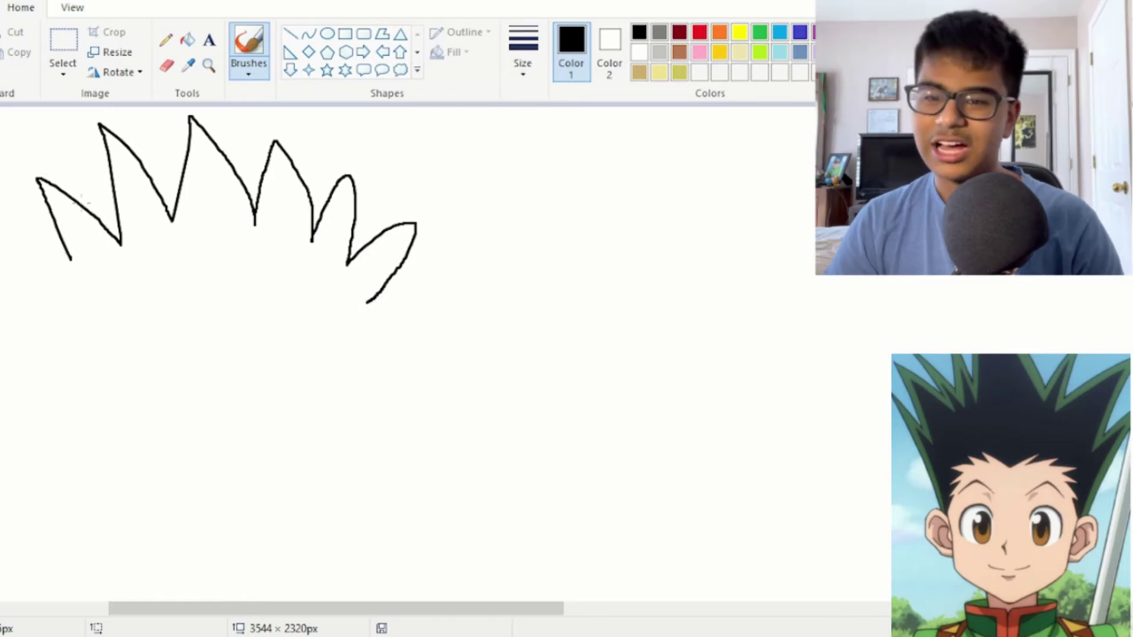
mouse_move(71, 269)
mouse_down()
mouse_move(170, 231)
mouse_move(377, 378)
mouse_move(365, 492)
mouse_move(321, 518)
mouse_move(218, 522)
mouse_move(141, 495)
mouse_move(98, 450)
mouse_move(77, 368)
mouse_move(77, 317)
mouse_move(112, 269)
mouse_up()
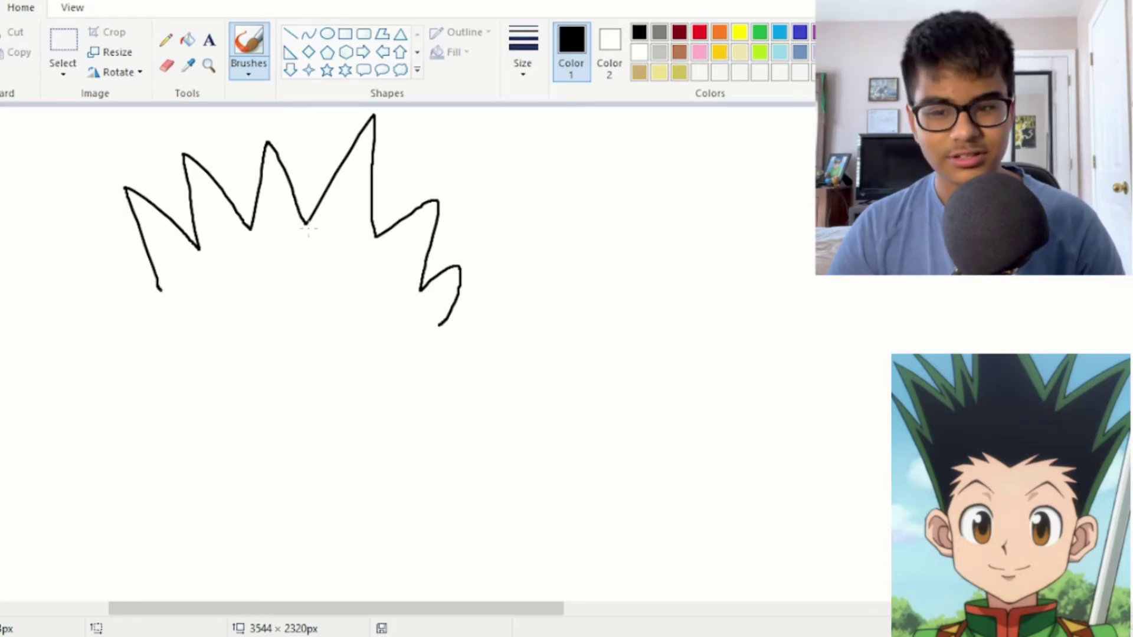
Draw a round black face outline beneath the hair, joined to its outer ends, and fill all the spikes with black.
mouse_move(314, 226)
mouse_down()
mouse_move(273, 223)
mouse_move(228, 246)
mouse_up()
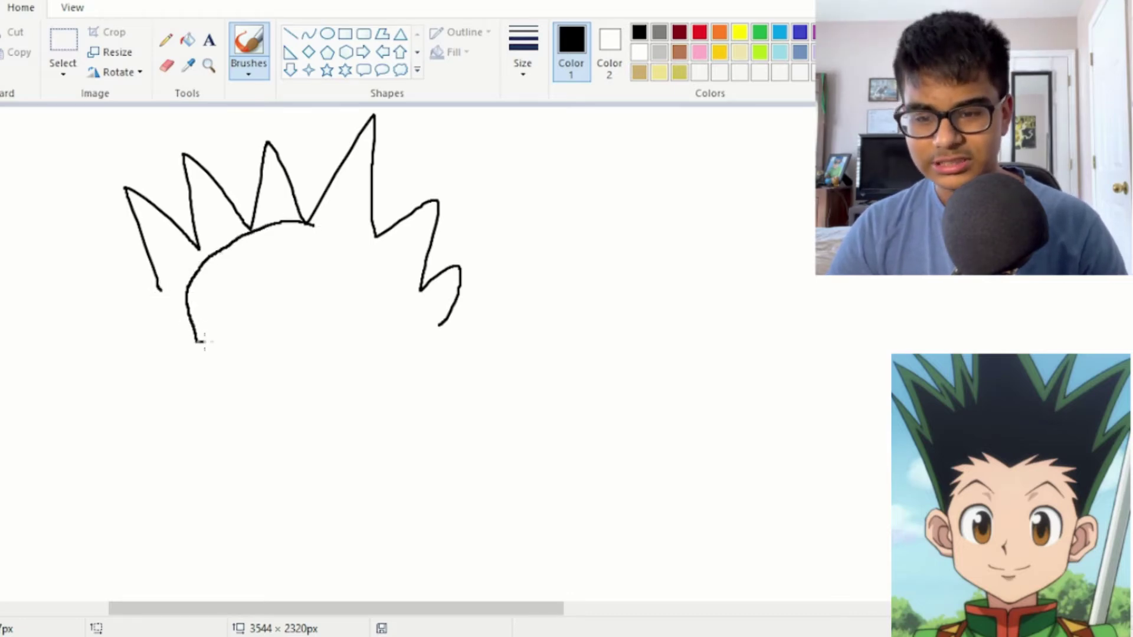
key(ctrl+z)
mouse_move(204, 370)
mouse_down()
mouse_move(176, 334)
mouse_move(184, 281)
mouse_move(234, 240)
mouse_move(286, 226)
mouse_move(371, 259)
mouse_move(417, 324)
mouse_move(417, 388)
mouse_move(340, 437)
mouse_move(257, 429)
mouse_move(198, 390)
mouse_up()
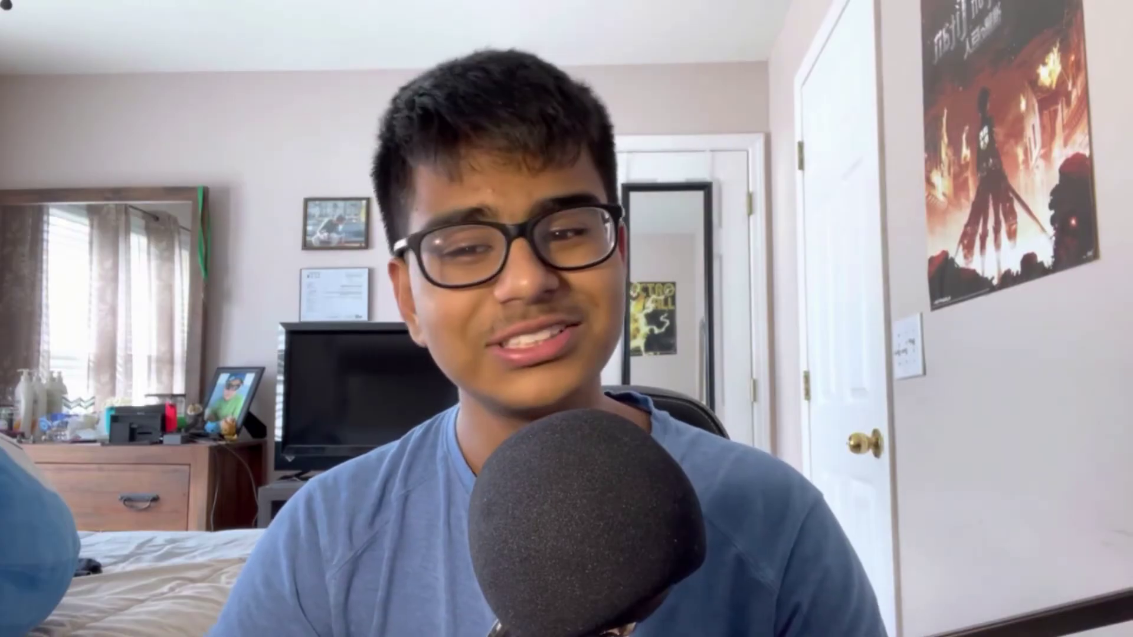
click(220, 197)
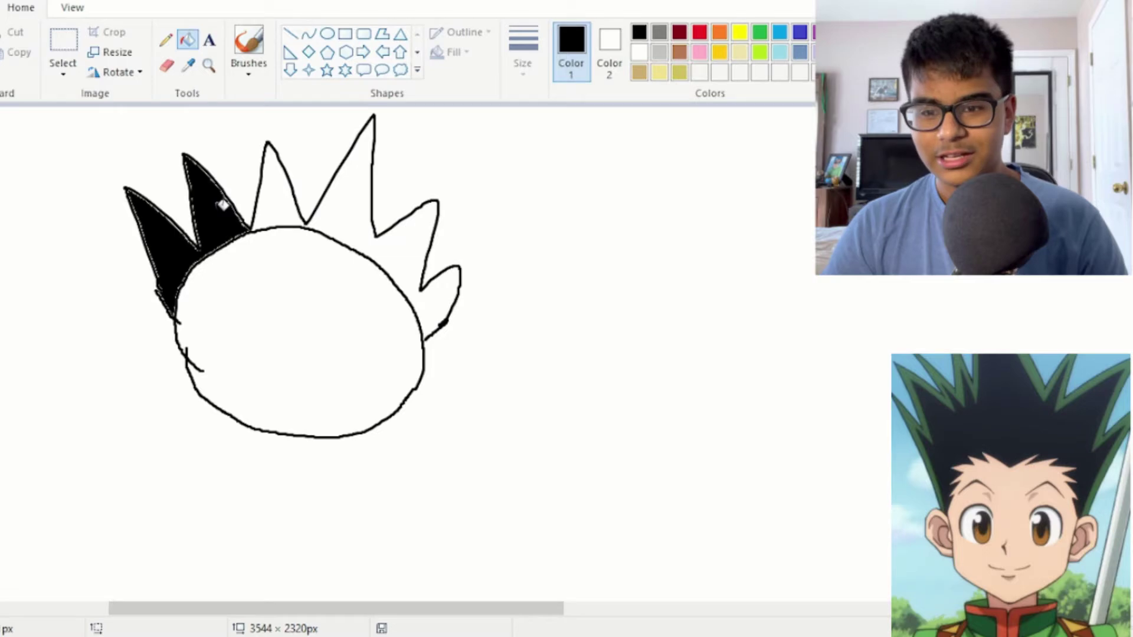
click(285, 190)
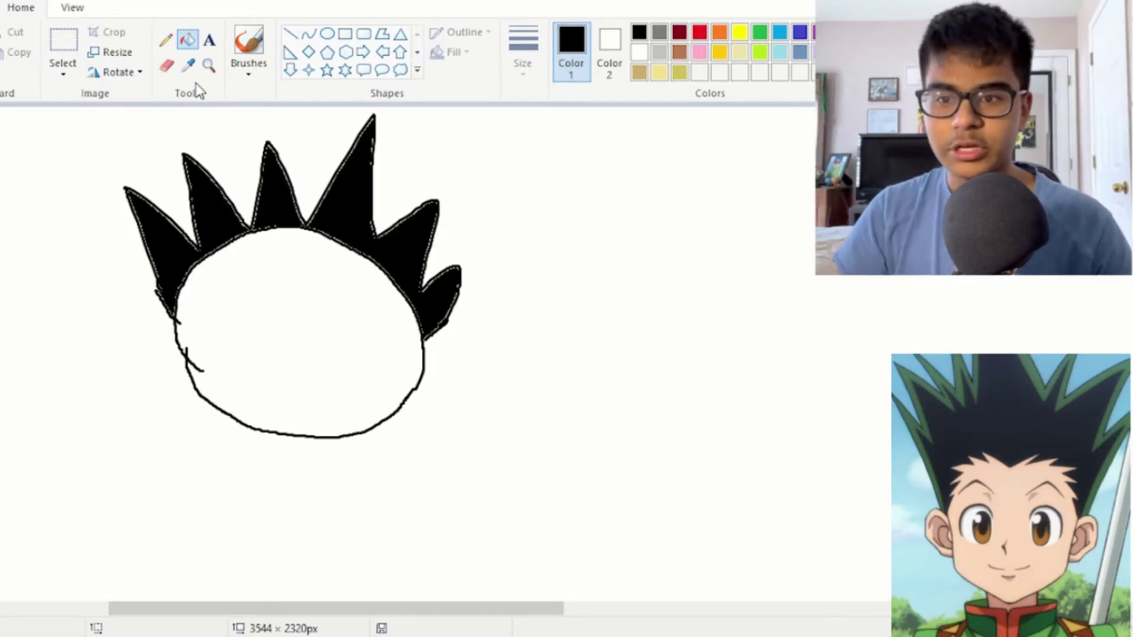
Draw a green line across the base of the spikes with the pencil and fill the band down to the face with green.
click(165, 40)
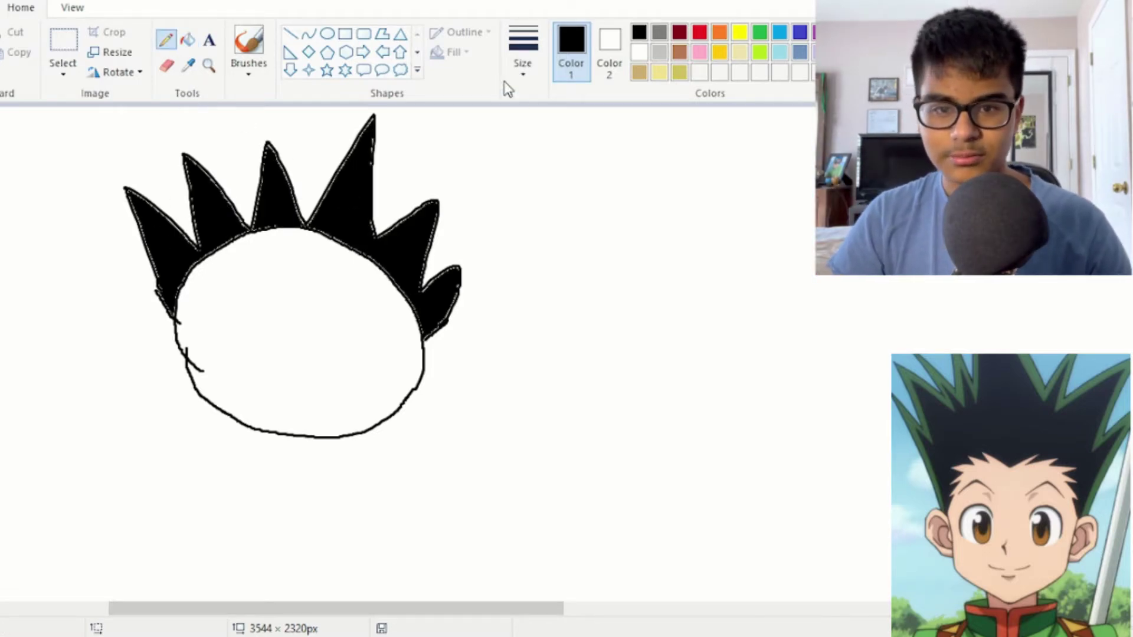
click(759, 33)
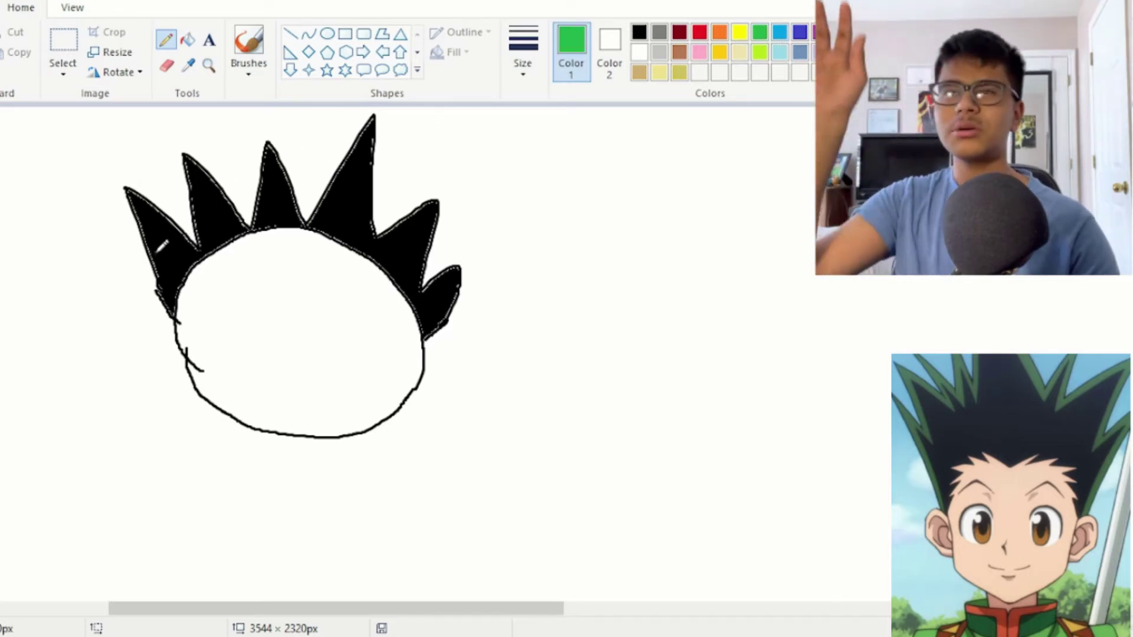
mouse_move(157, 272)
mouse_down()
mouse_move(241, 220)
mouse_move(344, 217)
mouse_move(384, 232)
mouse_move(413, 261)
mouse_move(439, 334)
mouse_up()
click(188, 39)
click(383, 247)
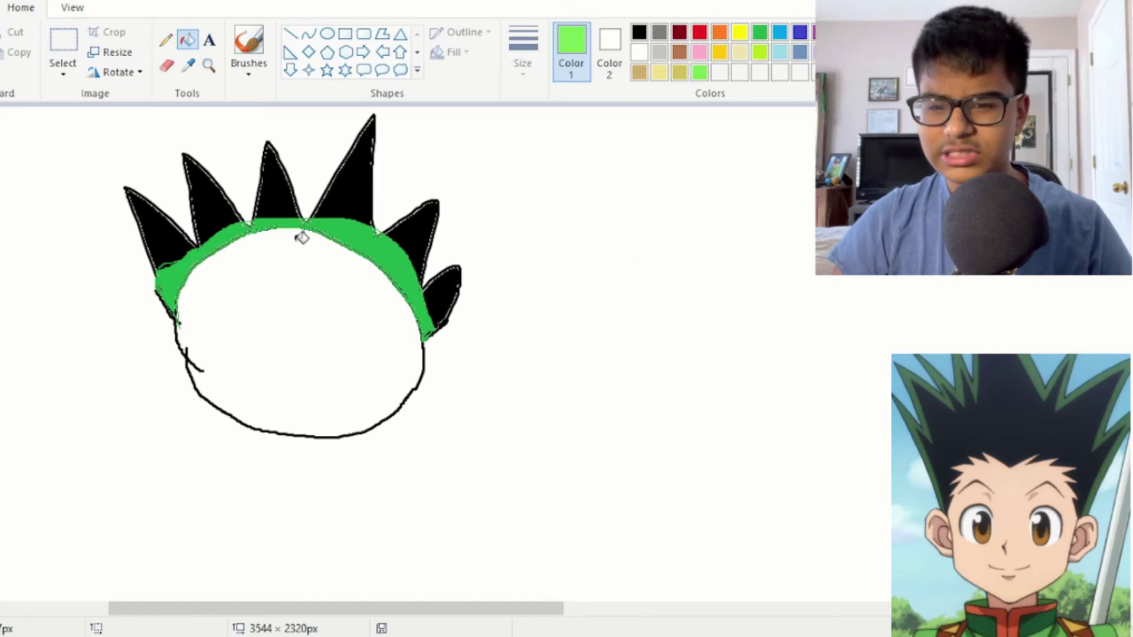
click(361, 237)
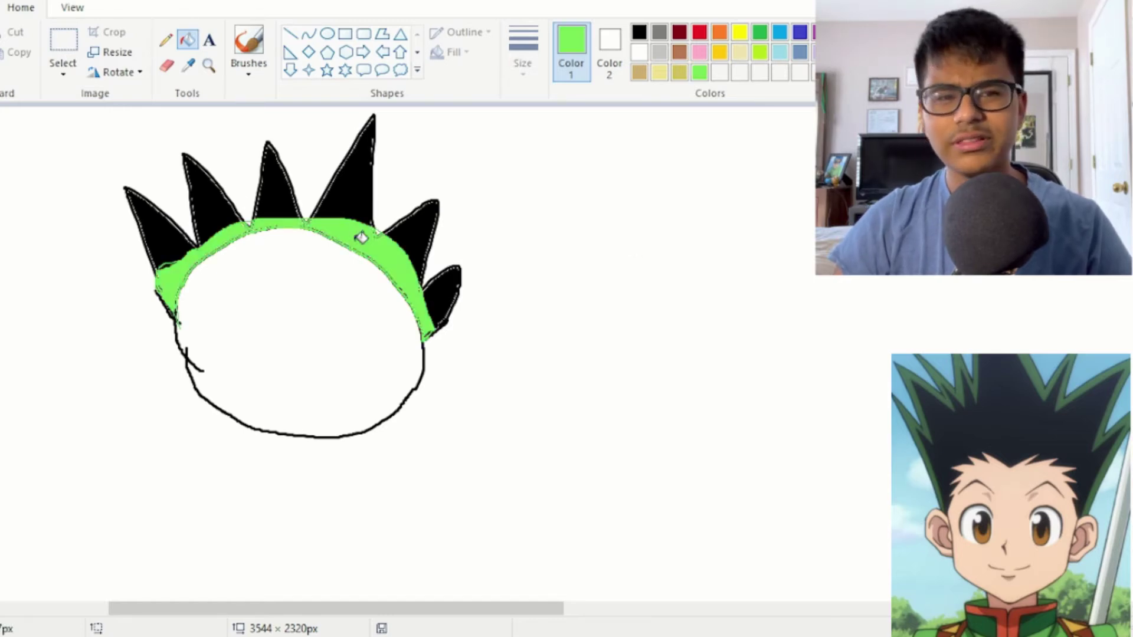
key(ctrl+z)
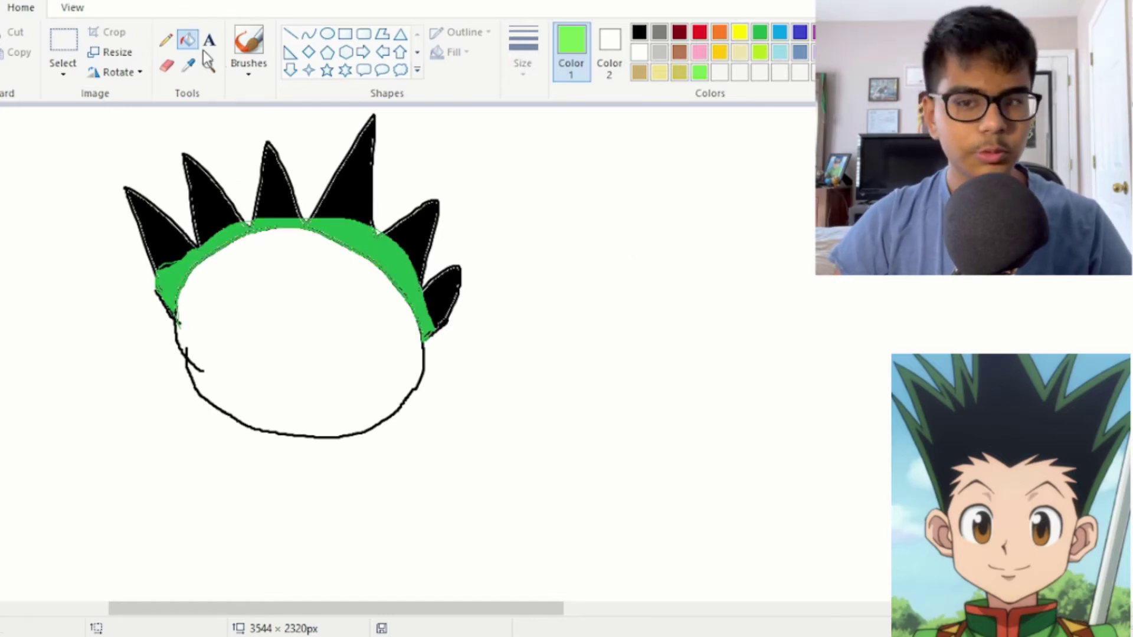
Fill the face with the custom pale yellow skin color.
click(249, 44)
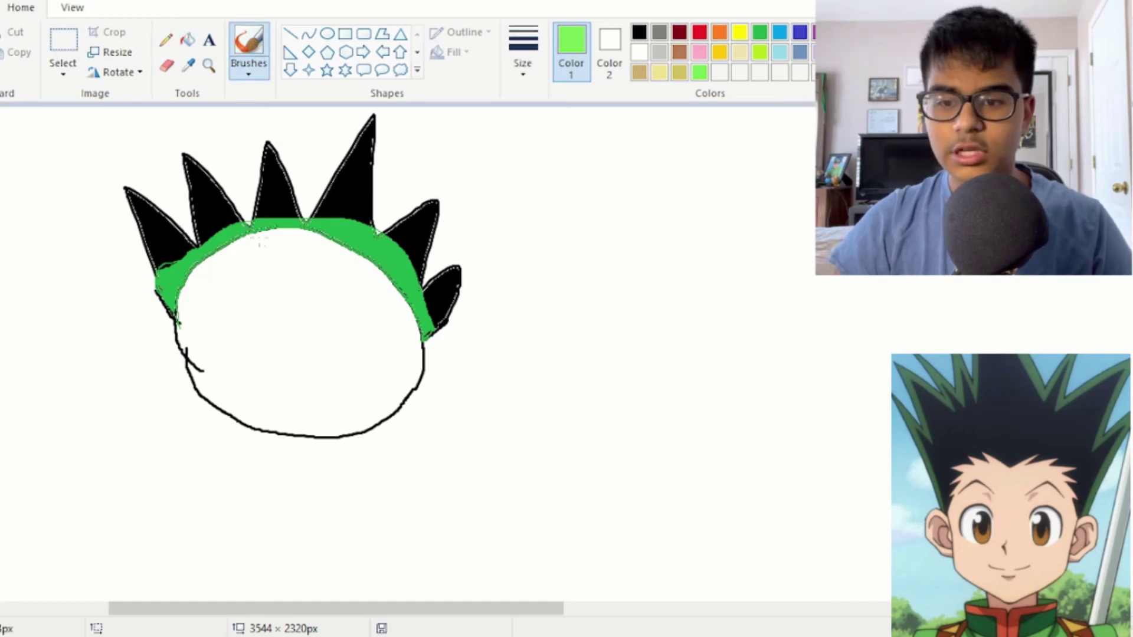
click(659, 71)
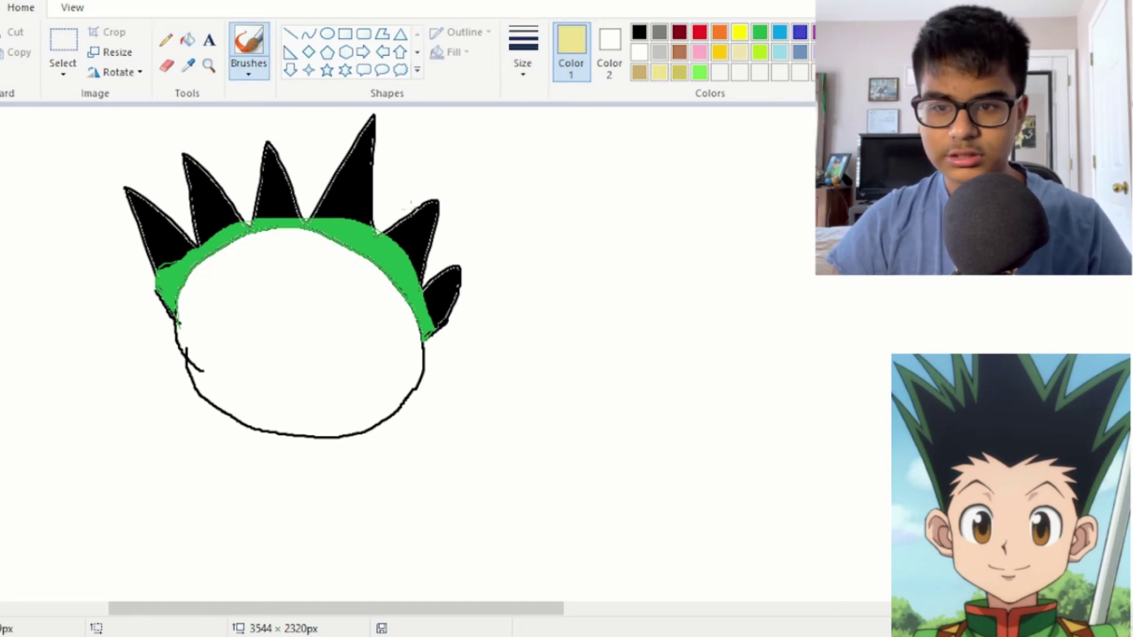
click(188, 40)
click(291, 316)
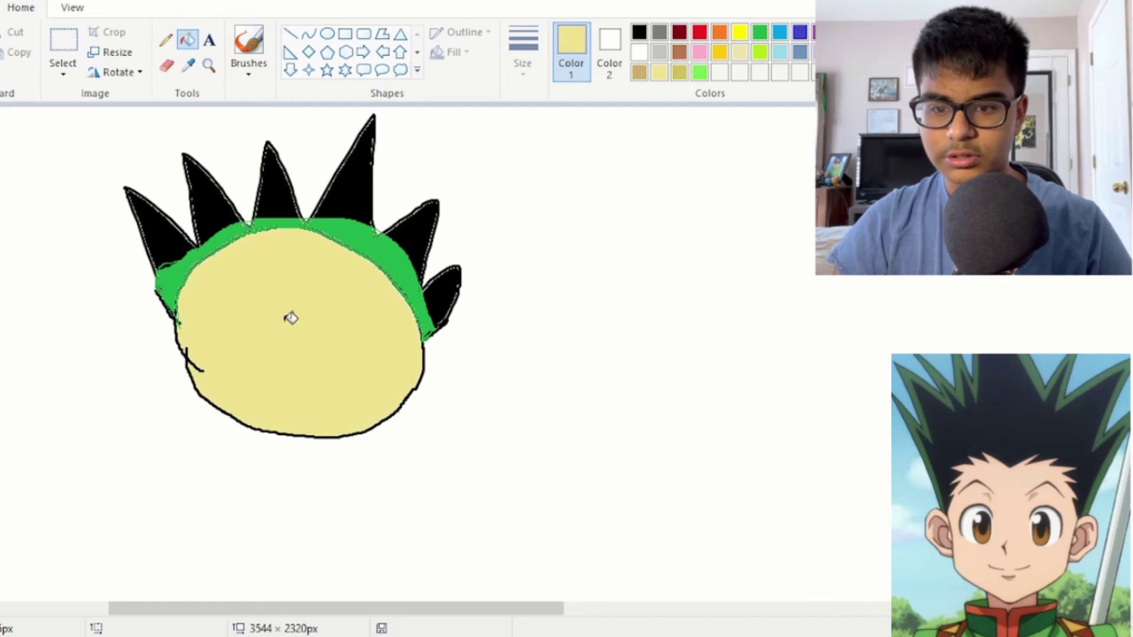
Select the whole head with its hair and stretch it slightly taller.
click(166, 41)
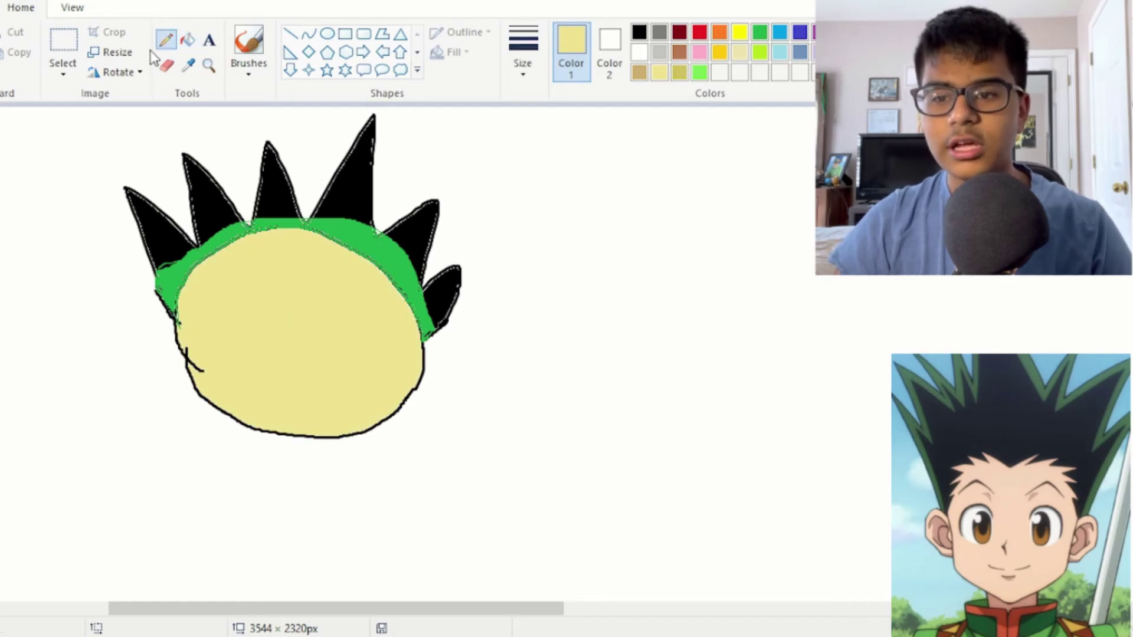
click(64, 40)
drag(547, 483, 55, 107)
mouse_move(547, 485)
mouse_down()
mouse_move(498, 477)
mouse_move(493, 465)
mouse_move(531, 489)
mouse_move(536, 523)
mouse_up()
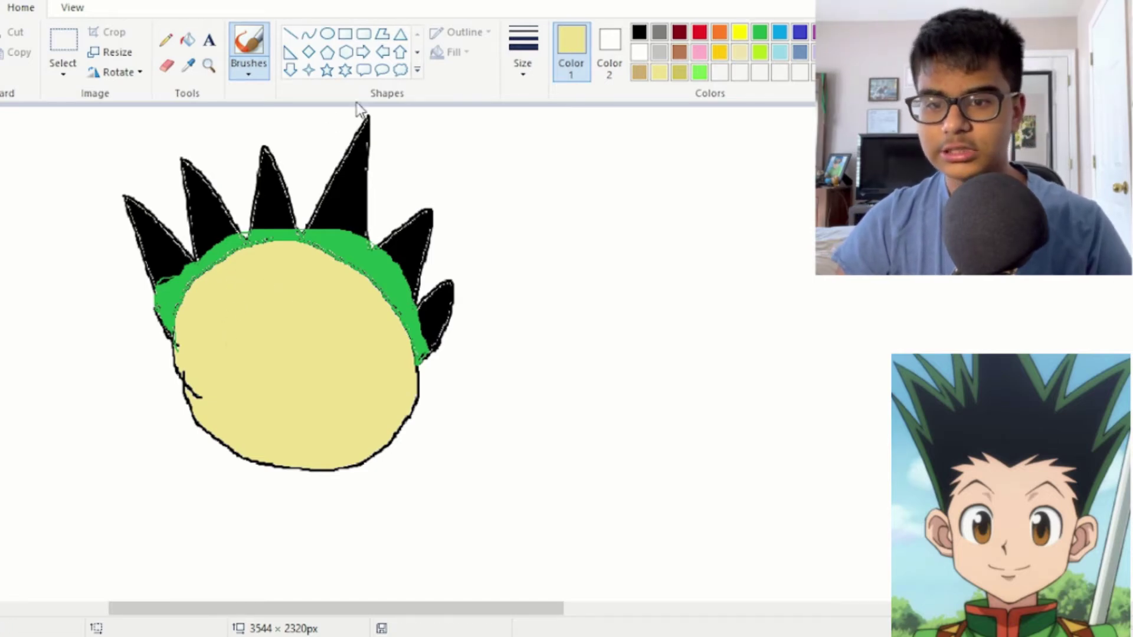
Draw short black brush strokes for the upper and lower lids of both eyes.
click(639, 31)
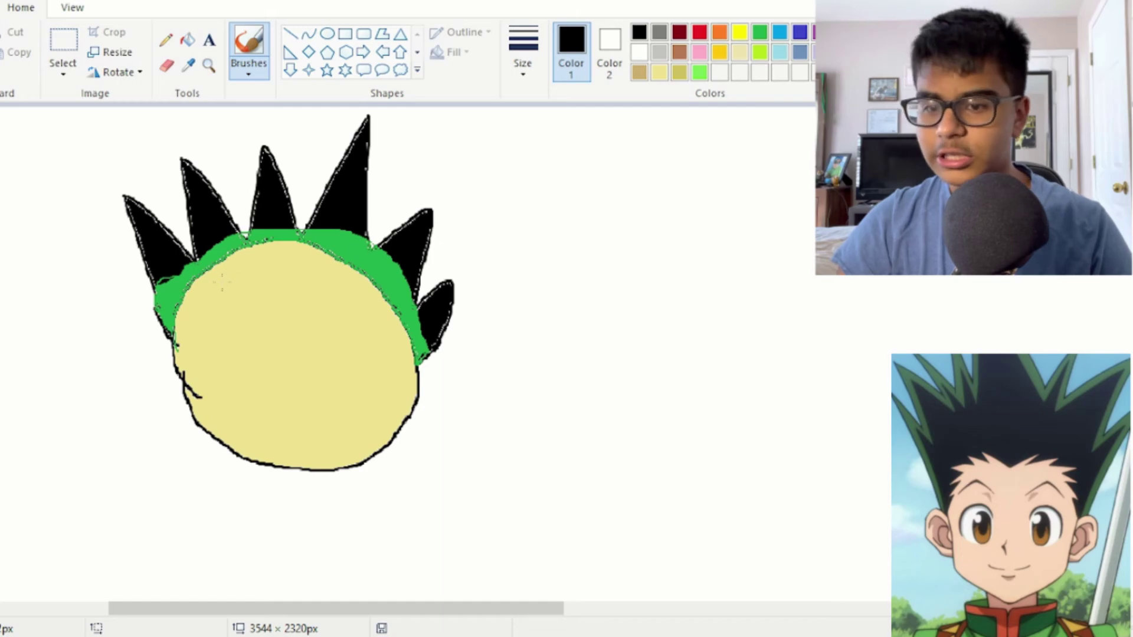
mouse_move(218, 287)
mouse_down()
mouse_move(236, 282)
mouse_move(243, 294)
mouse_up()
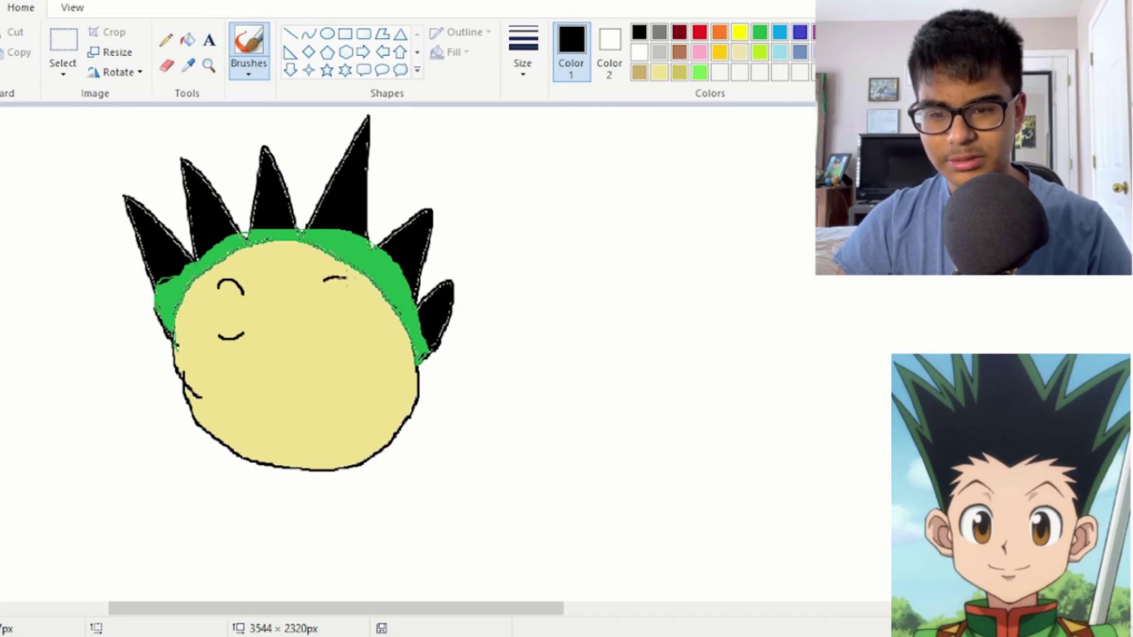
drag(327, 337, 348, 335)
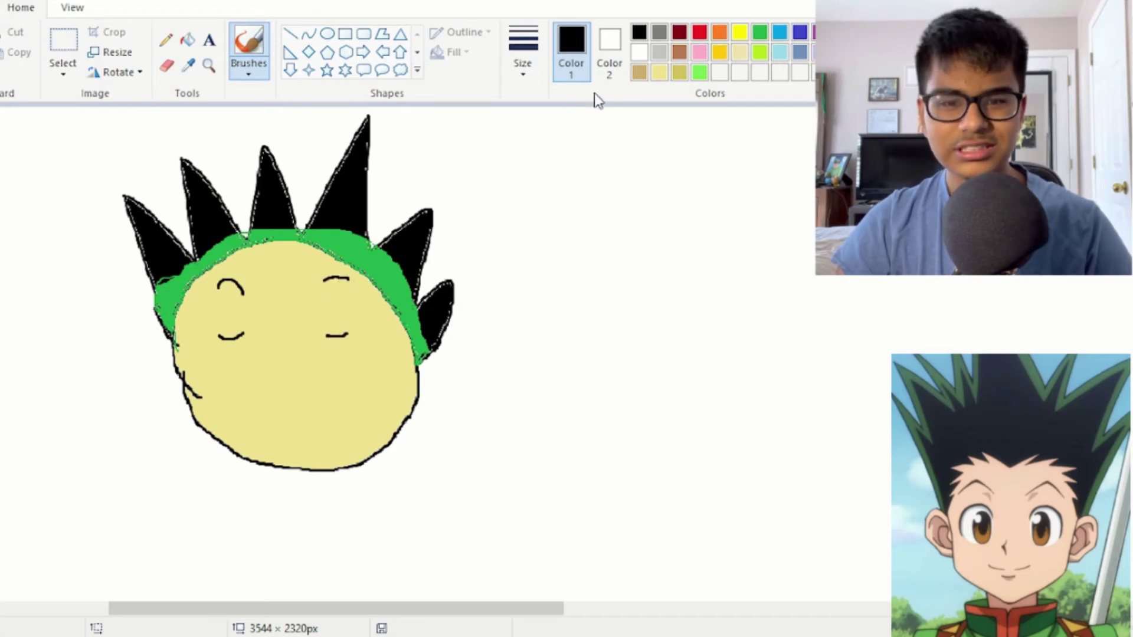
Connect the upper and lower lids of both eyes with thin white pencil lines down each side.
click(639, 52)
click(166, 39)
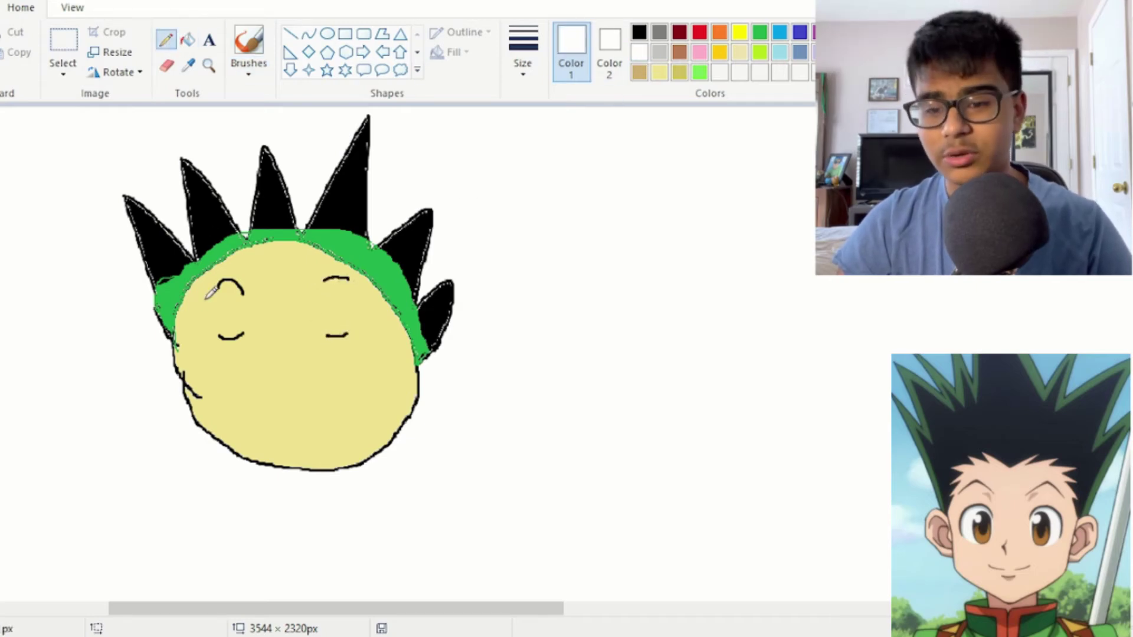
drag(218, 282, 220, 338)
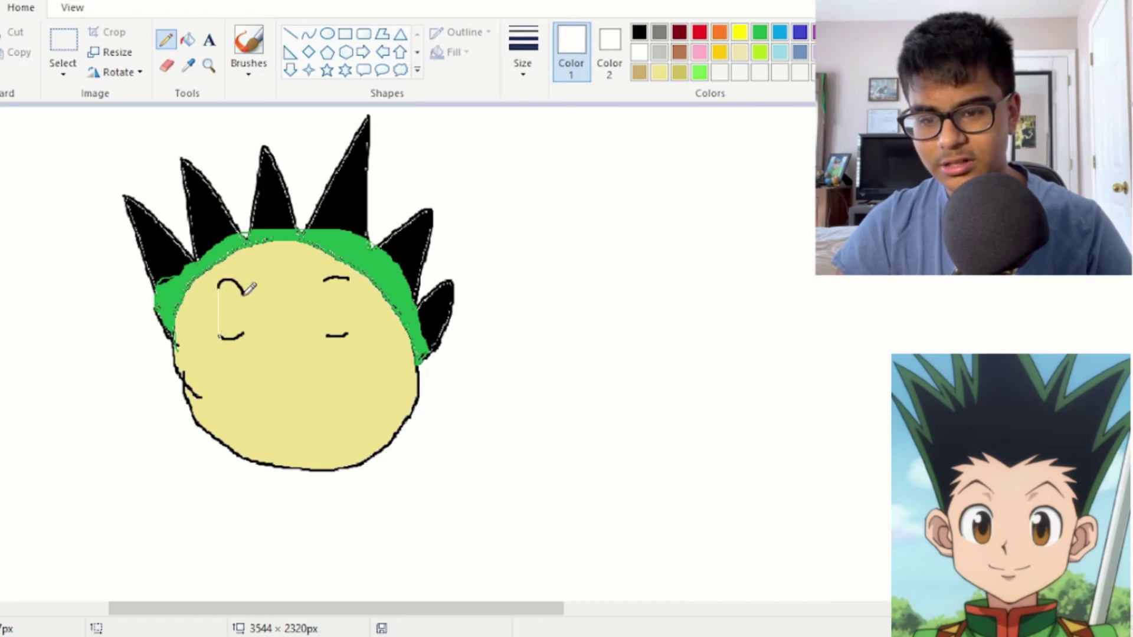
drag(245, 293, 246, 334)
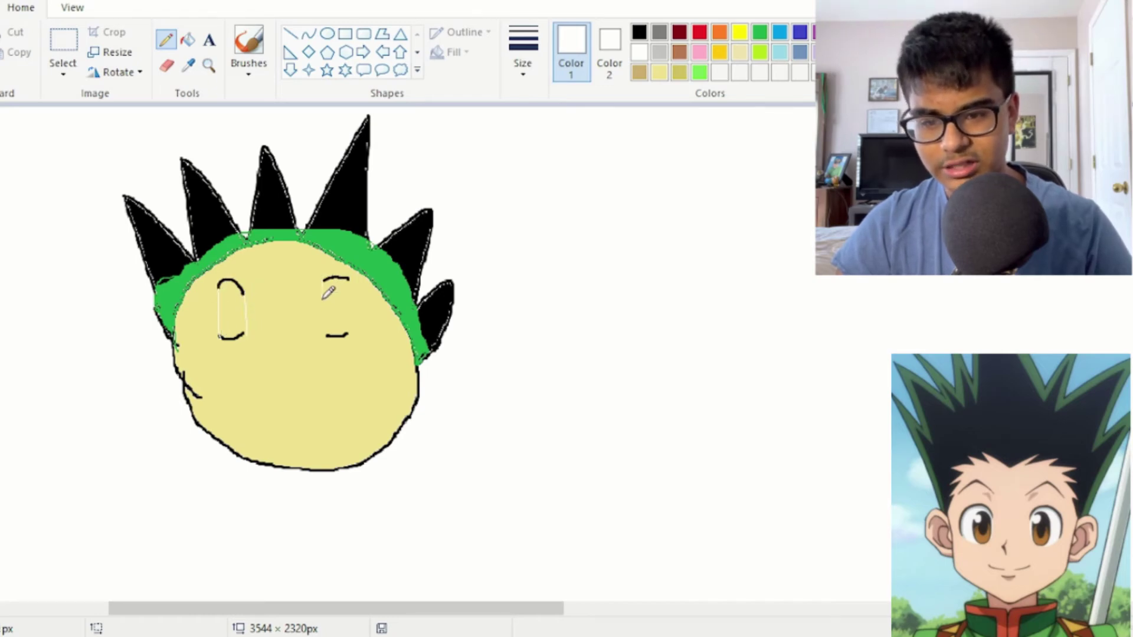
drag(323, 297, 326, 335)
drag(351, 278, 349, 330)
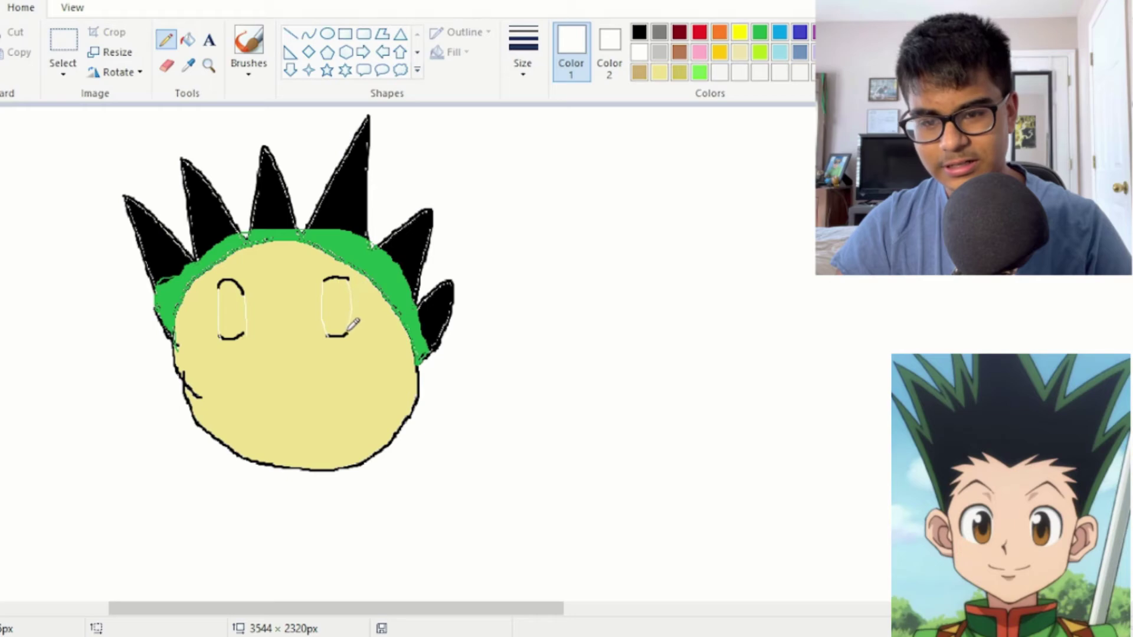
Draw a small round black iris outline inside each eye with the brush.
click(248, 44)
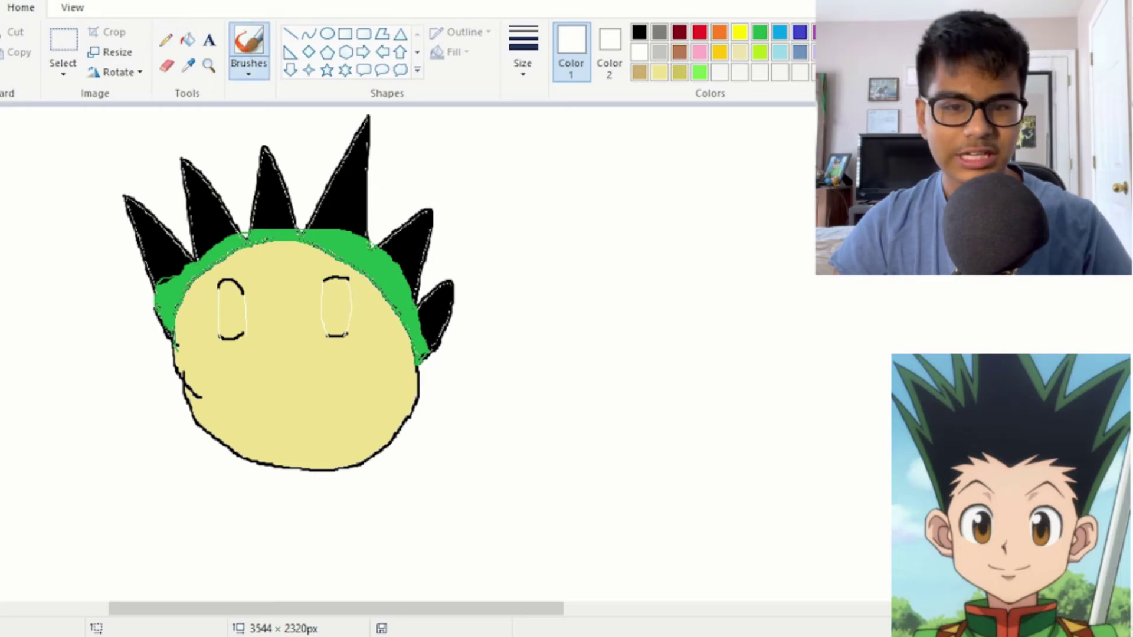
click(638, 32)
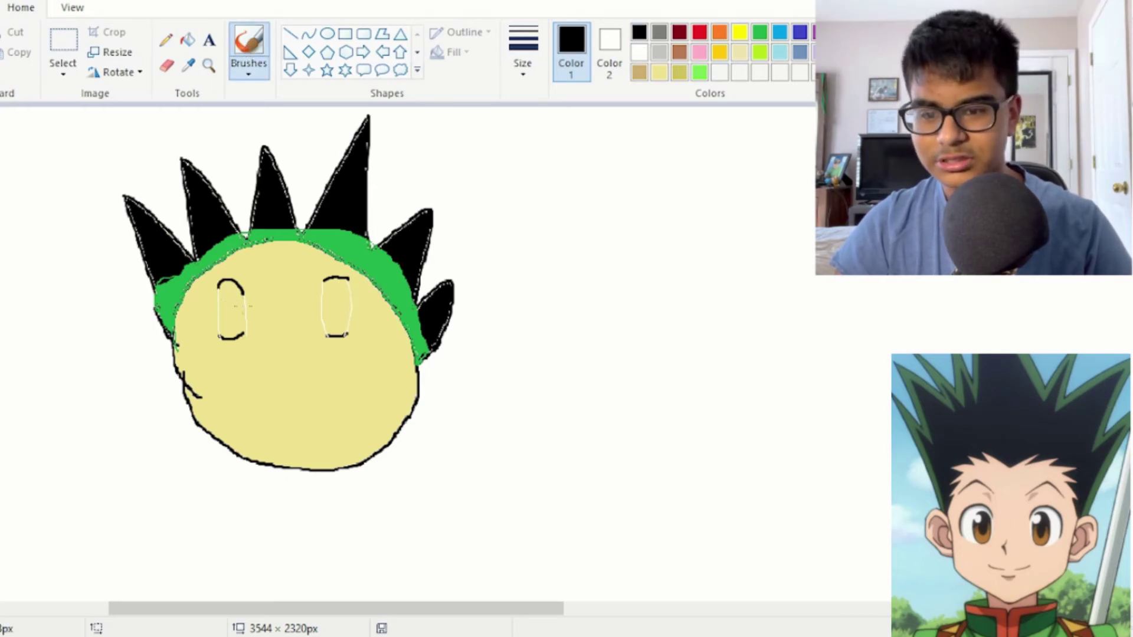
key(ctrl+z)
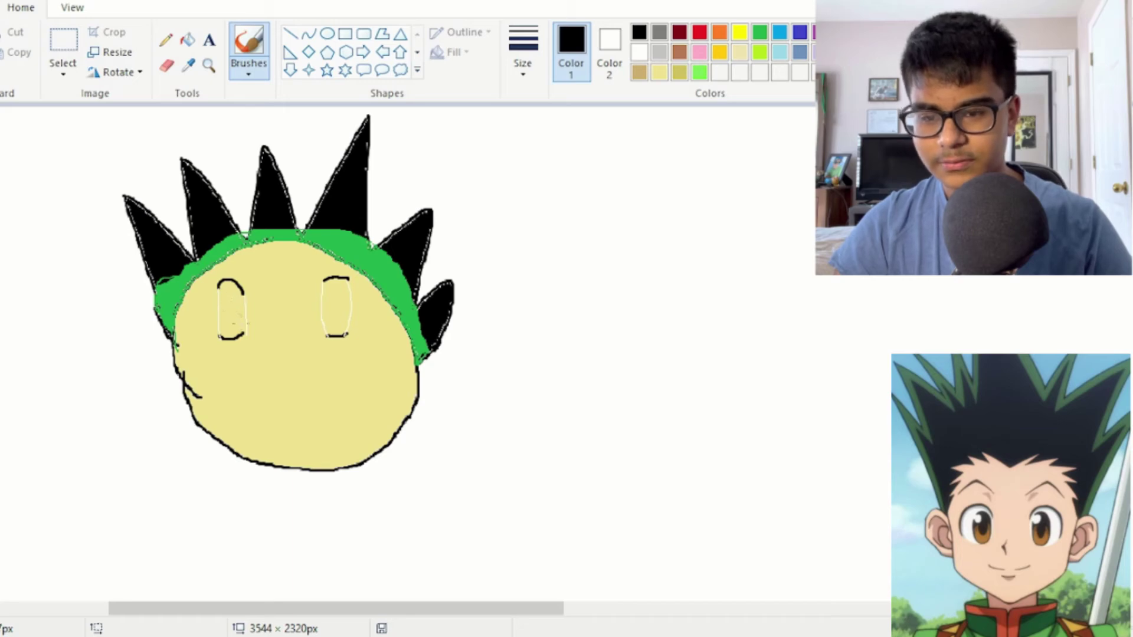
drag(230, 304, 244, 310)
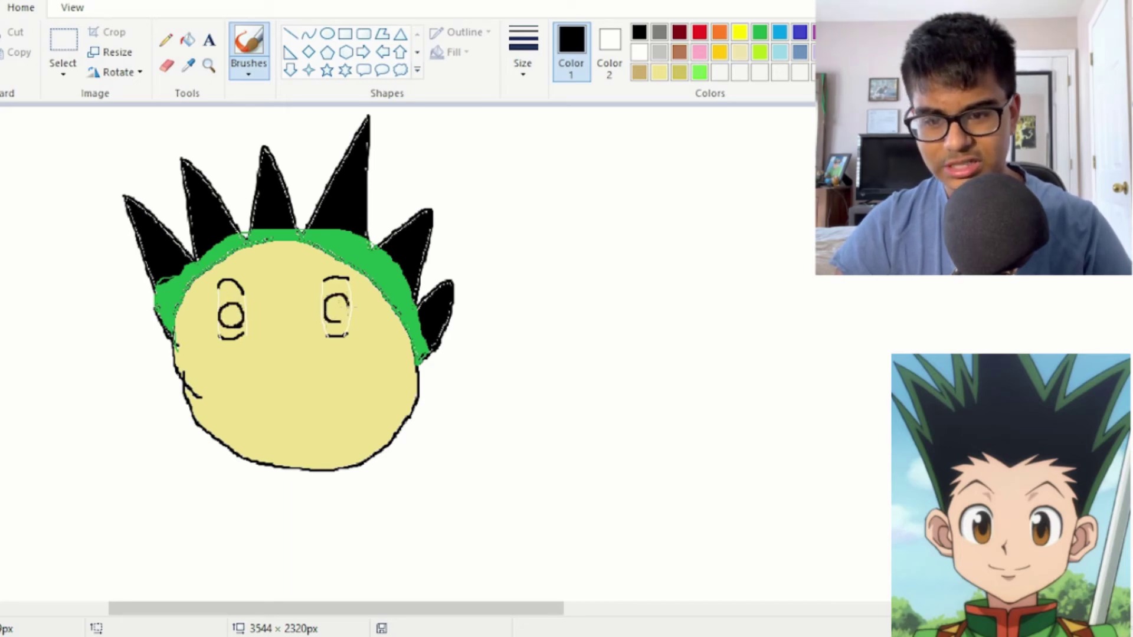
Fill the area around the iris in both eyes with white.
click(638, 52)
click(187, 39)
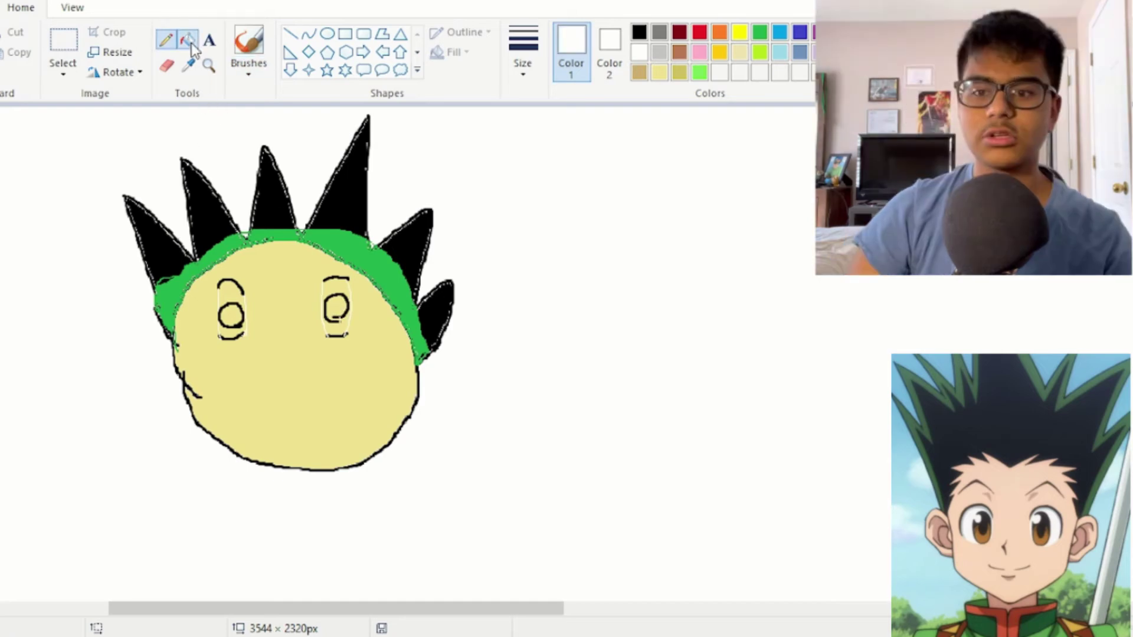
click(236, 292)
click(338, 288)
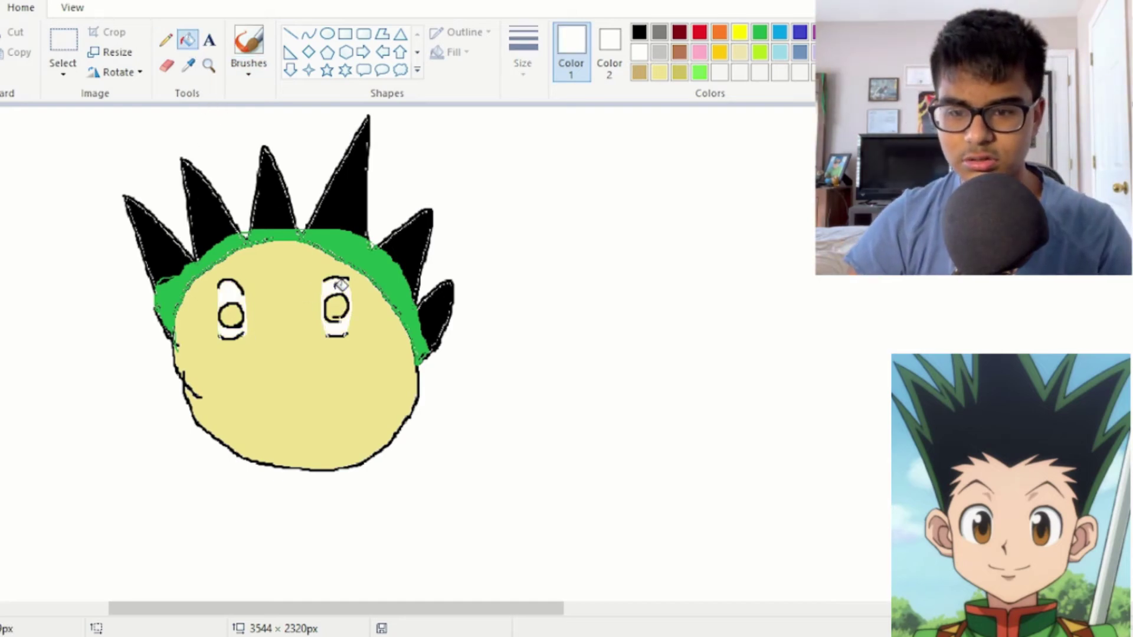
Fill both irises with black, and set red as the drawing color.
click(639, 32)
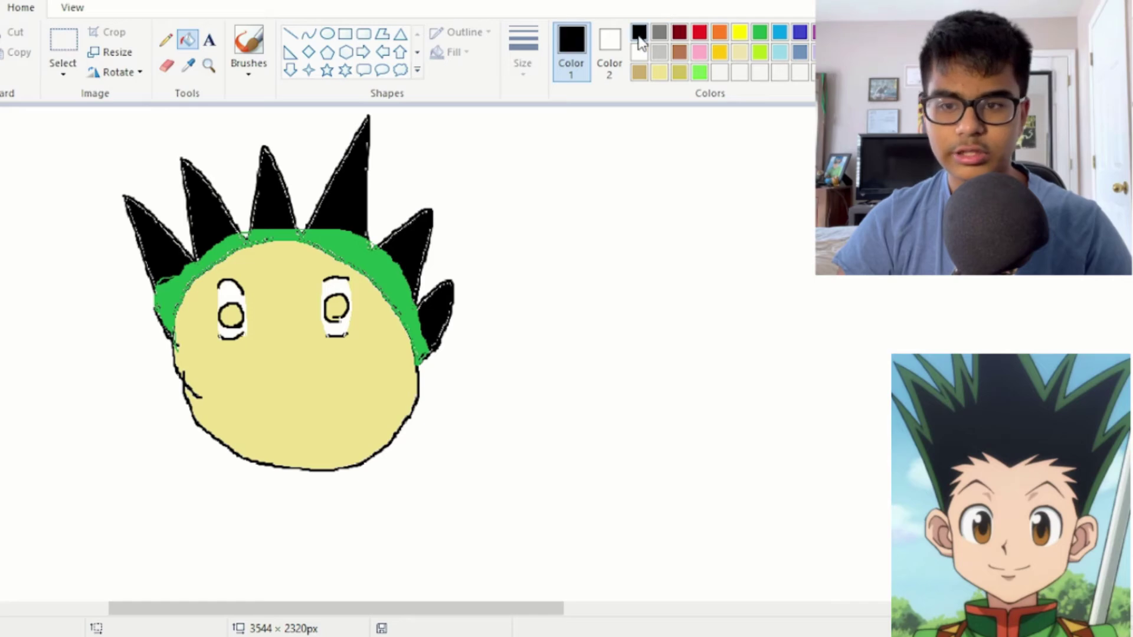
click(231, 315)
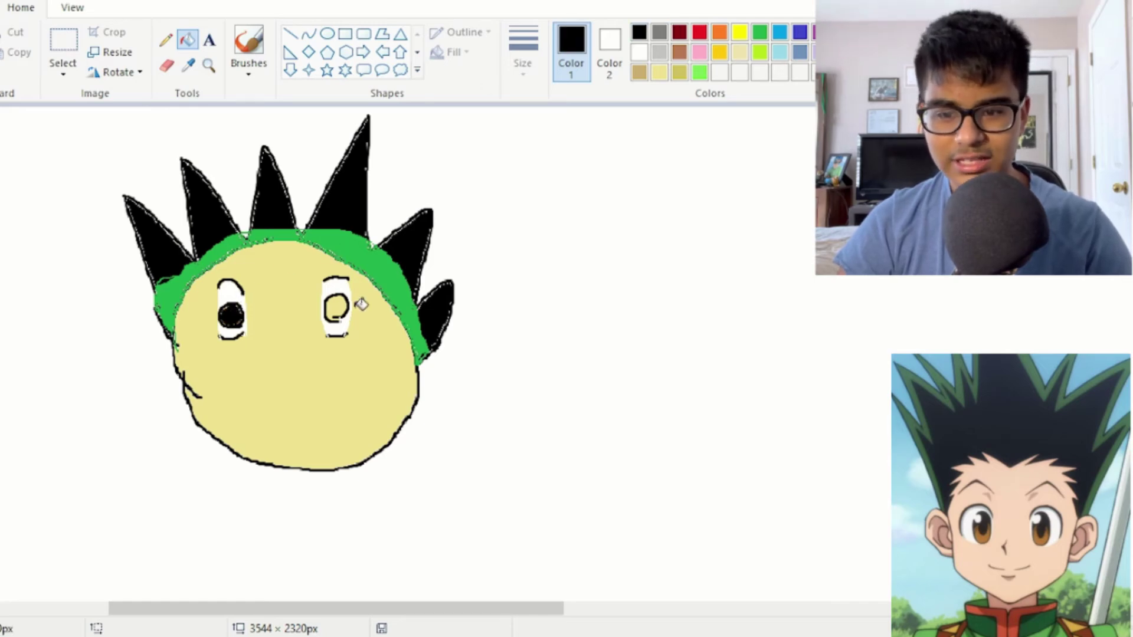
click(337, 307)
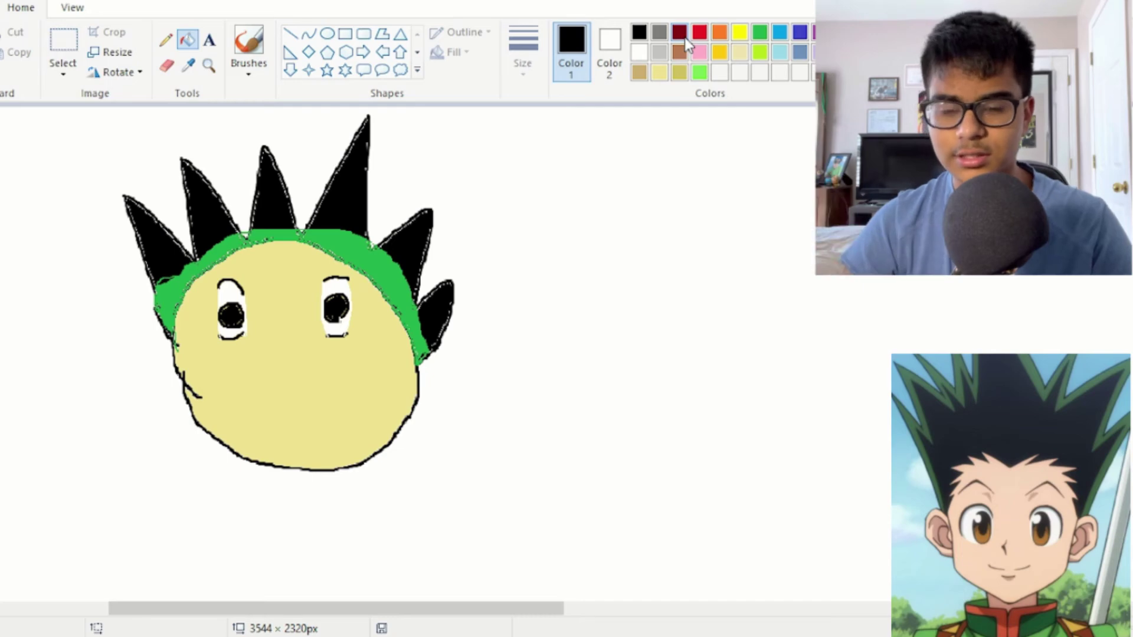
click(699, 32)
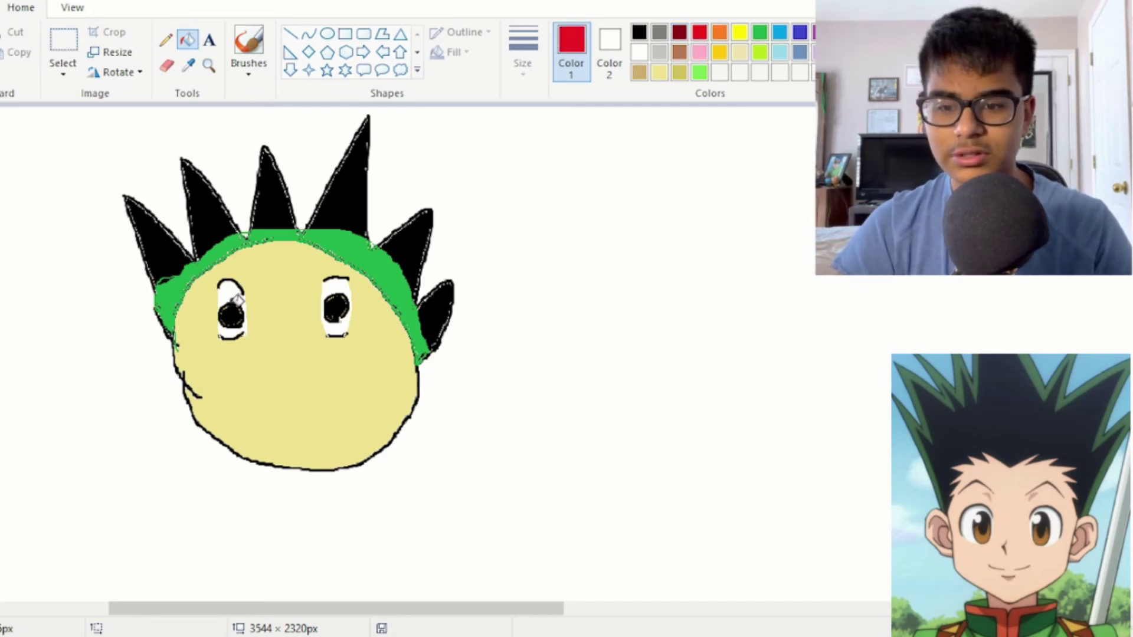
click(232, 313)
click(336, 307)
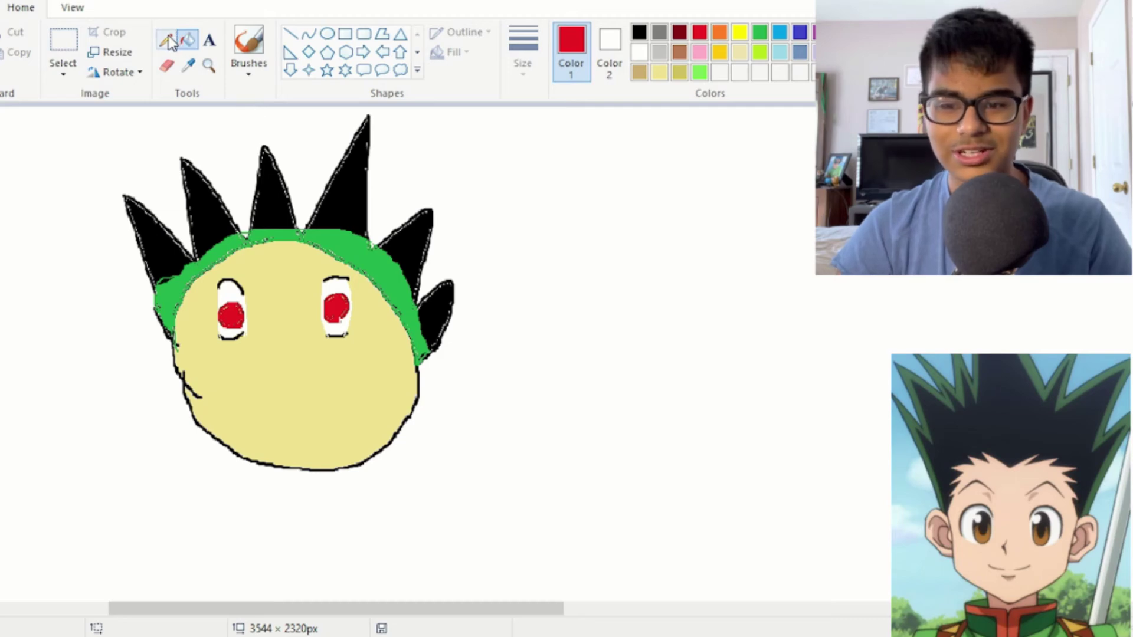
key(ctrl+z)
key(ctrl+z)
Paint a small red spot inside each black iris with the brush.
click(249, 48)
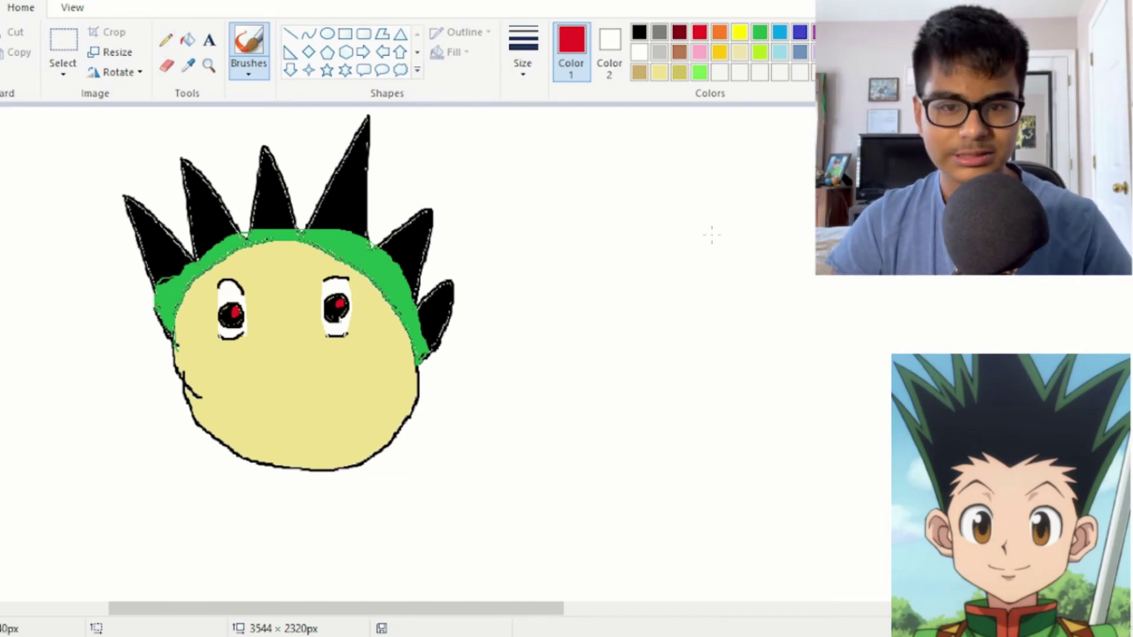
Draw a wide black grin across the lower face with the brush, divided by three vertical tooth lines and one horizontal line.
click(639, 32)
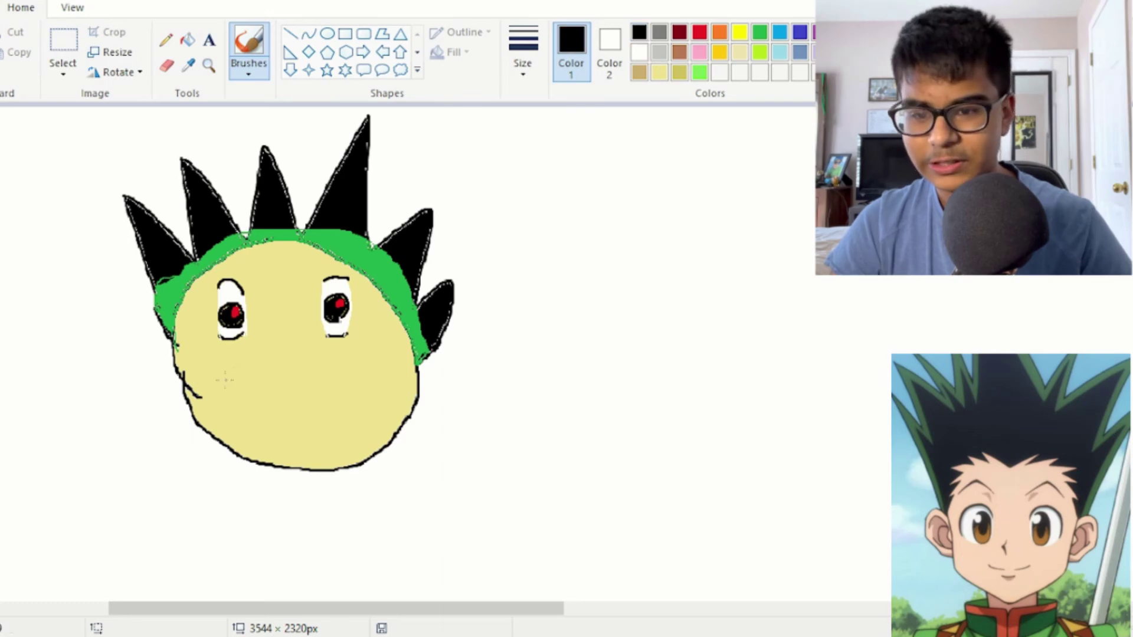
mouse_move(215, 377)
mouse_down()
mouse_move(334, 417)
mouse_move(388, 379)
mouse_move(381, 421)
mouse_move(318, 453)
mouse_move(236, 416)
mouse_move(217, 377)
mouse_move(375, 360)
mouse_move(378, 396)
mouse_move(347, 426)
mouse_move(265, 426)
mouse_move(212, 380)
mouse_move(252, 383)
mouse_move(263, 418)
mouse_up()
key(ctrl+z)
drag(298, 378, 313, 438)
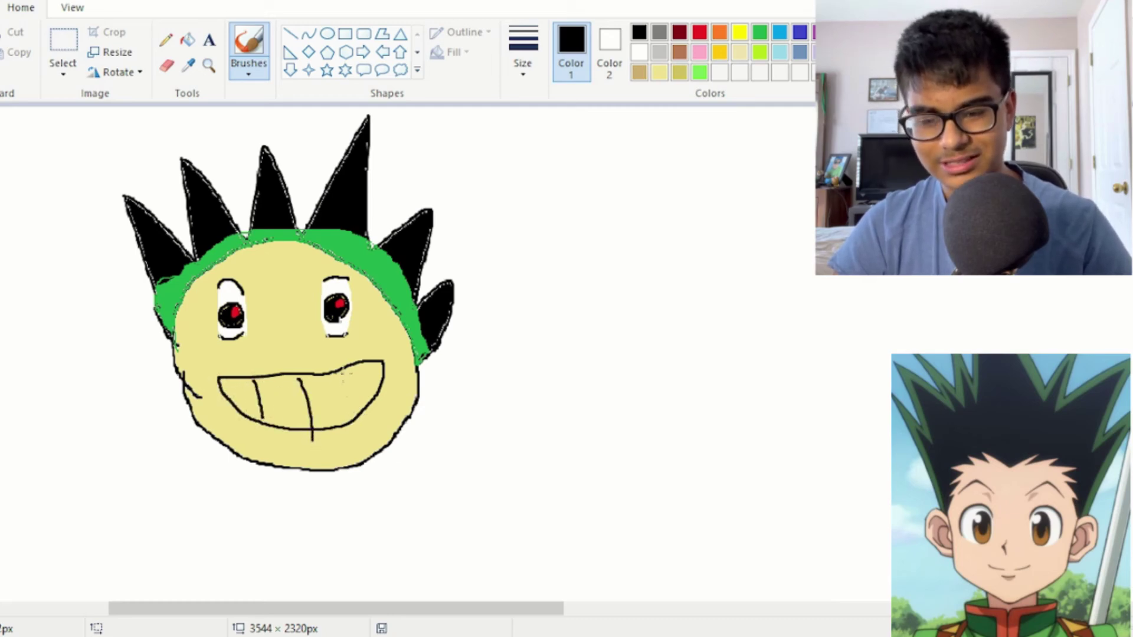
drag(342, 373, 351, 413)
drag(383, 375, 242, 400)
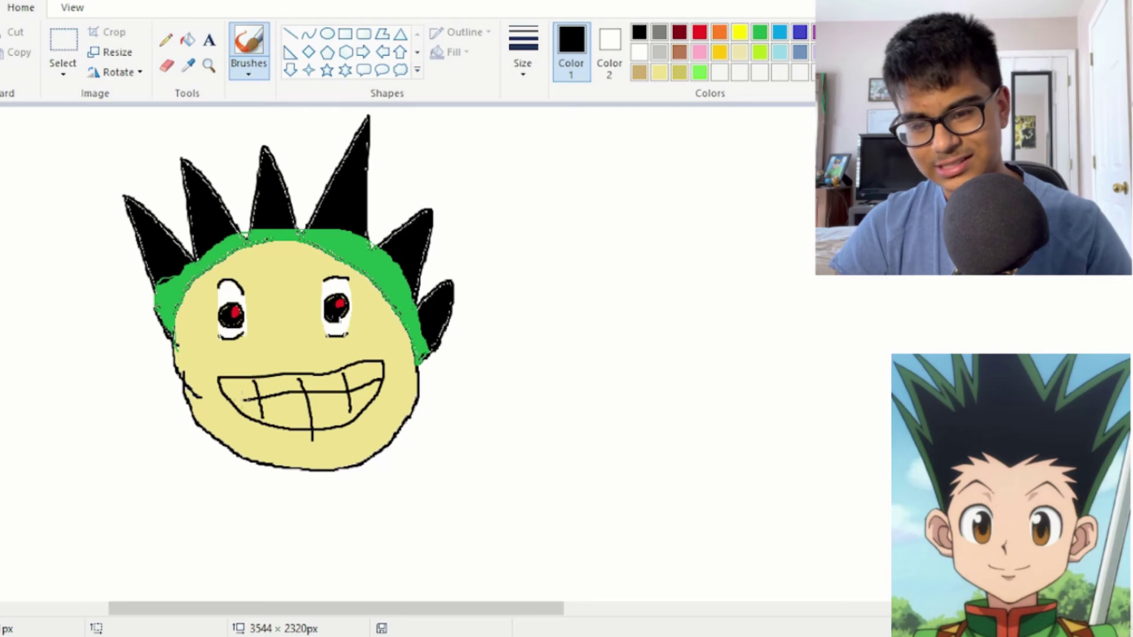
Fill all the teeth inside the grin with white.
click(184, 42)
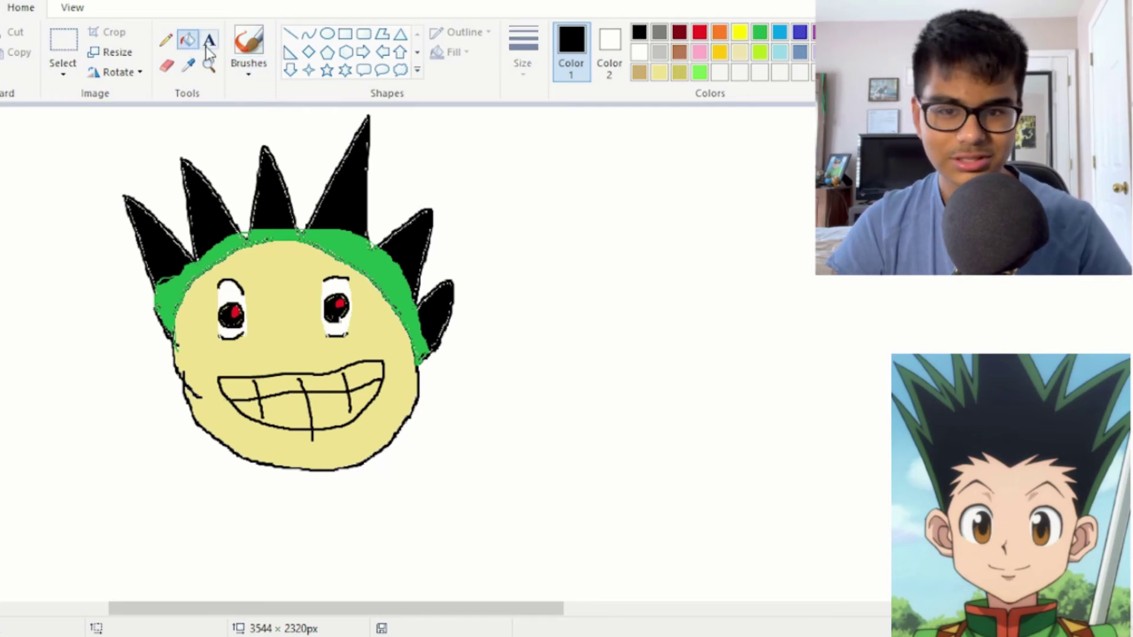
click(639, 52)
click(369, 373)
click(361, 397)
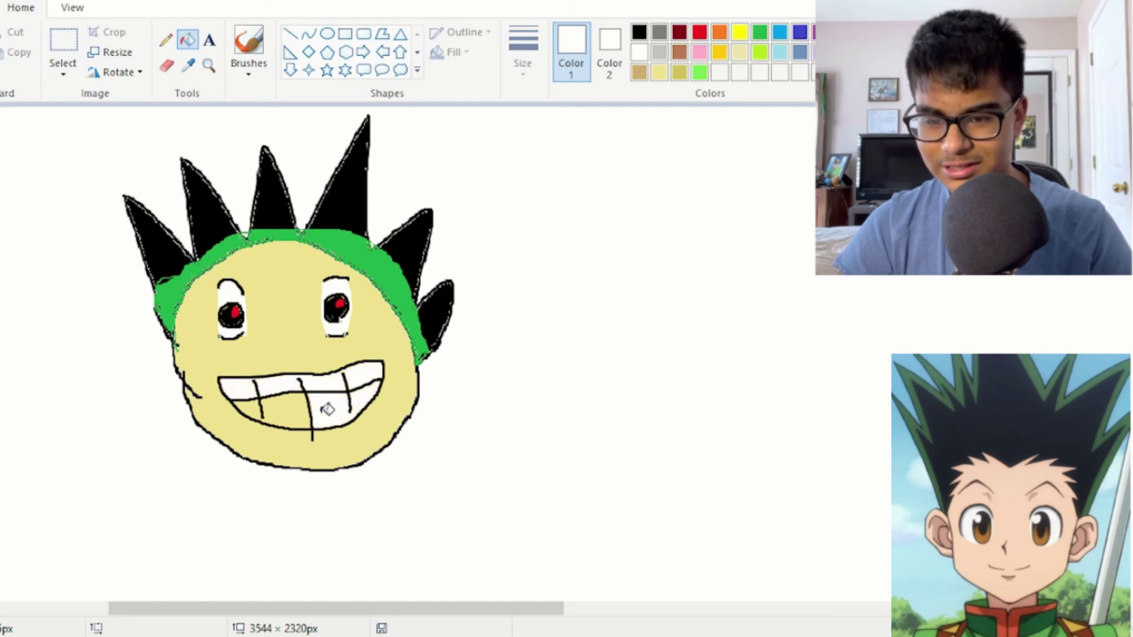
click(301, 412)
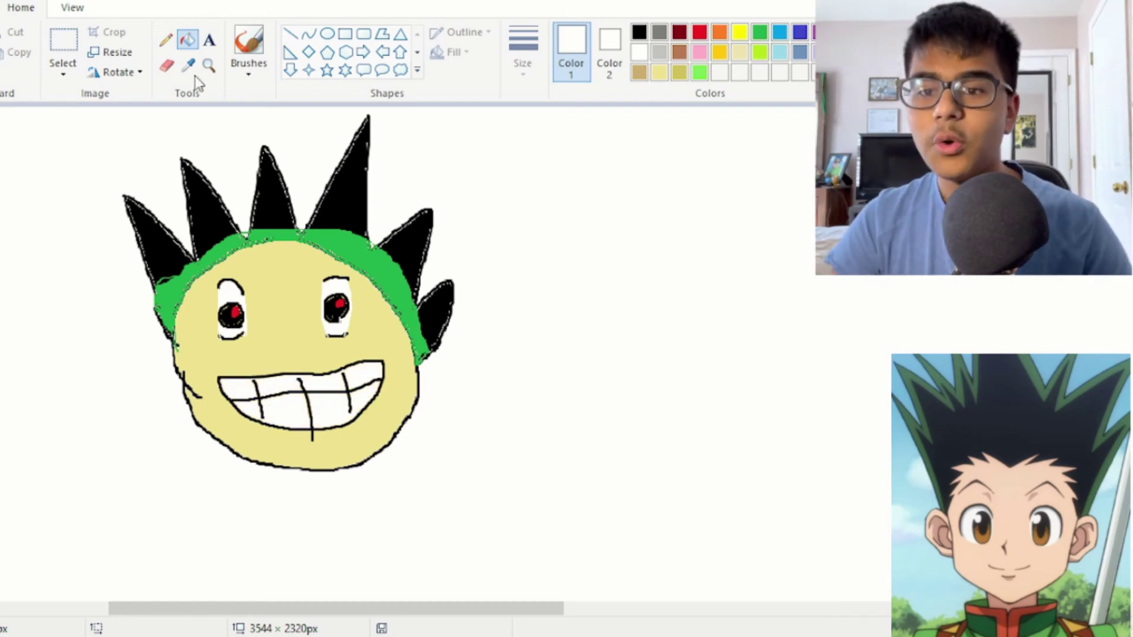
Draw a black peaked eyebrow above each eye with the brush.
click(249, 43)
click(639, 31)
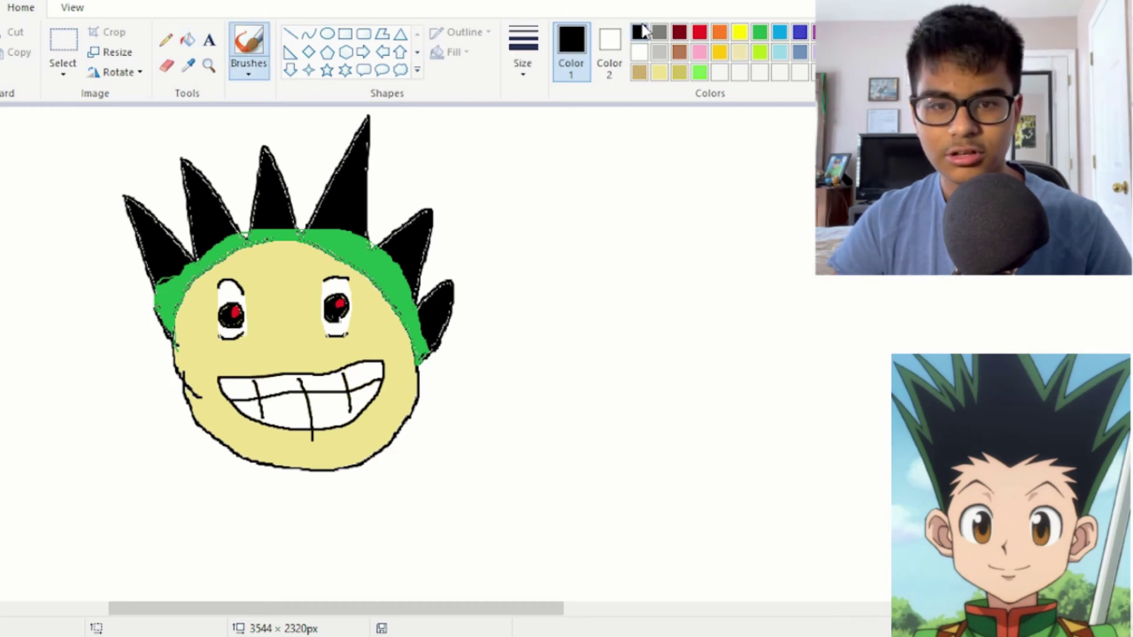
mouse_move(237, 269)
mouse_down()
mouse_move(257, 283)
mouse_move(201, 290)
mouse_up()
mouse_move(310, 277)
mouse_down()
mouse_move(327, 256)
mouse_move(354, 279)
mouse_up()
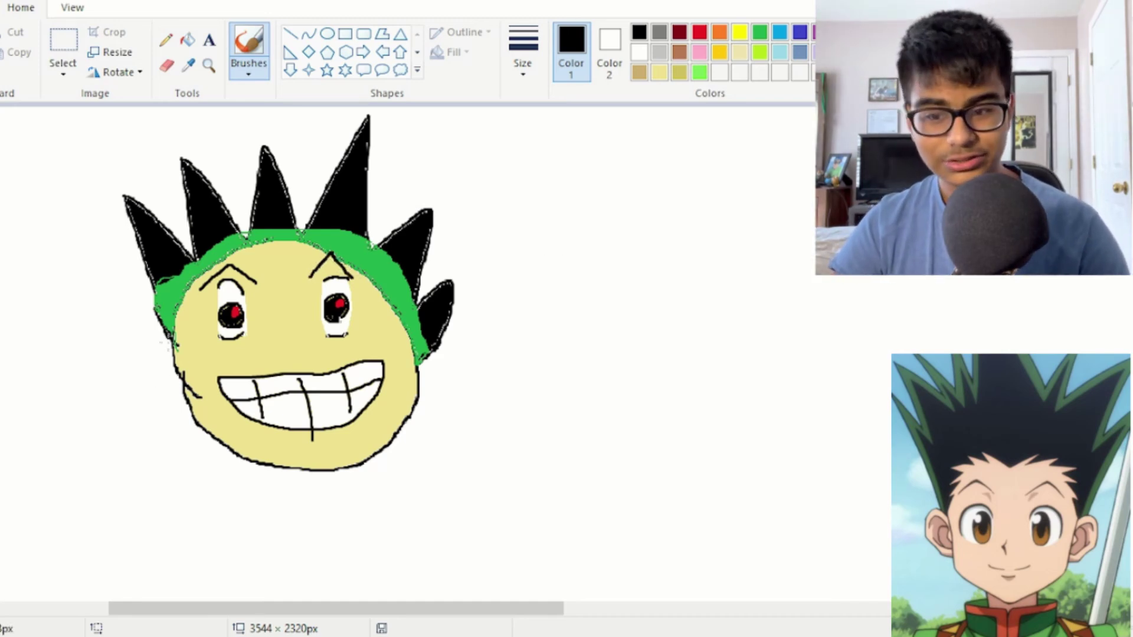
Draw a rounded black ear outline on each side of the head and fill both ears with the face's skin color.
mouse_move(172, 335)
mouse_down()
mouse_move(155, 367)
mouse_move(177, 379)
mouse_up()
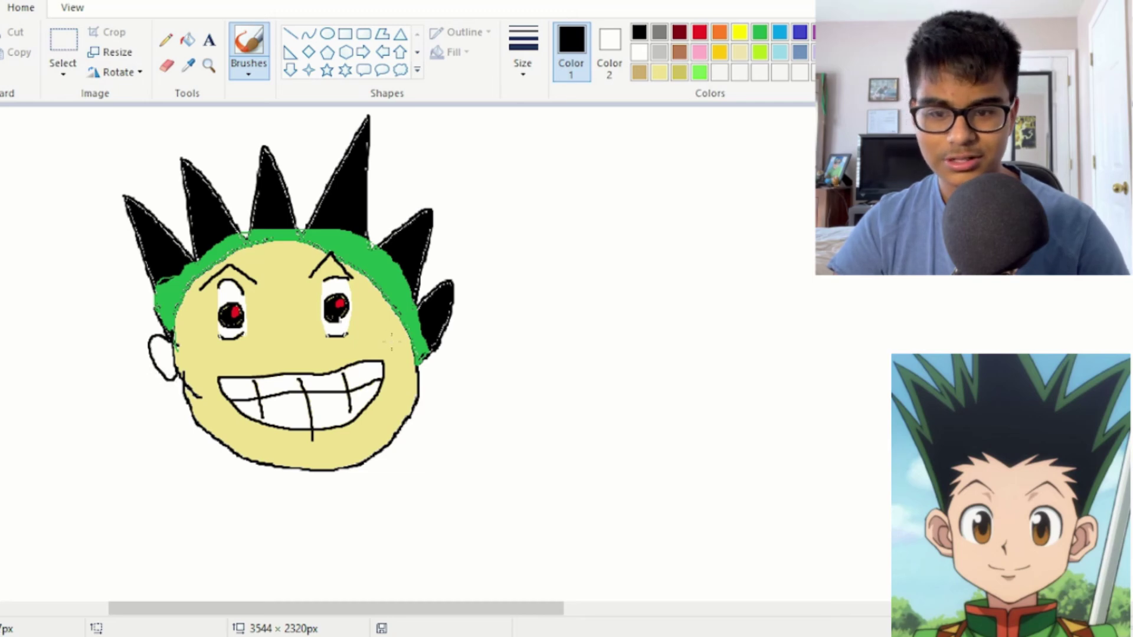
click(441, 381)
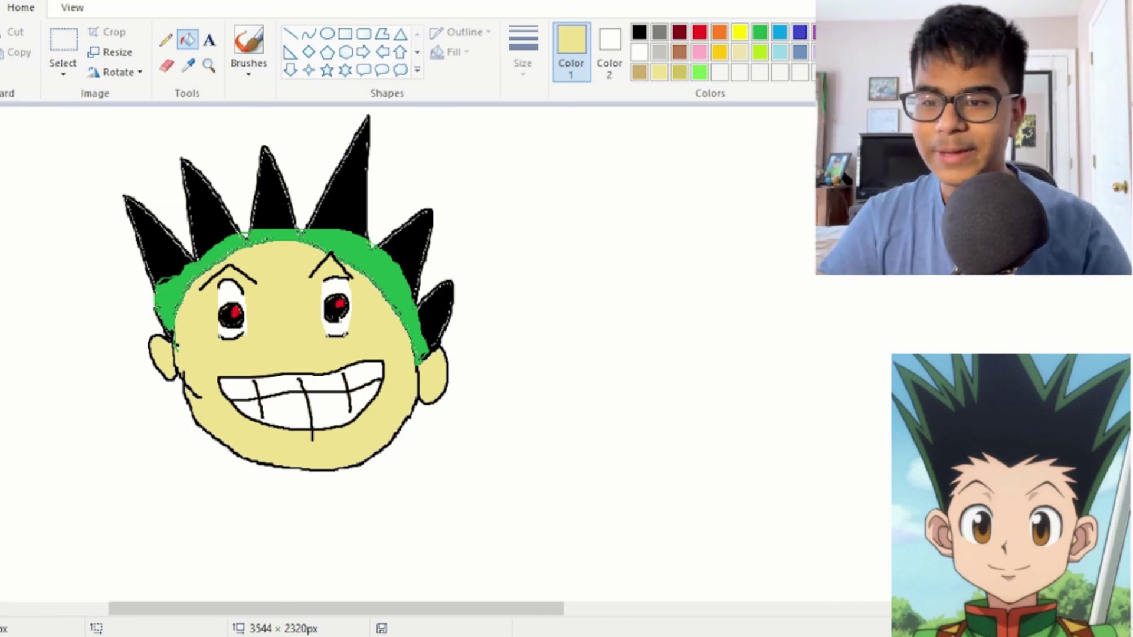
click(63, 40)
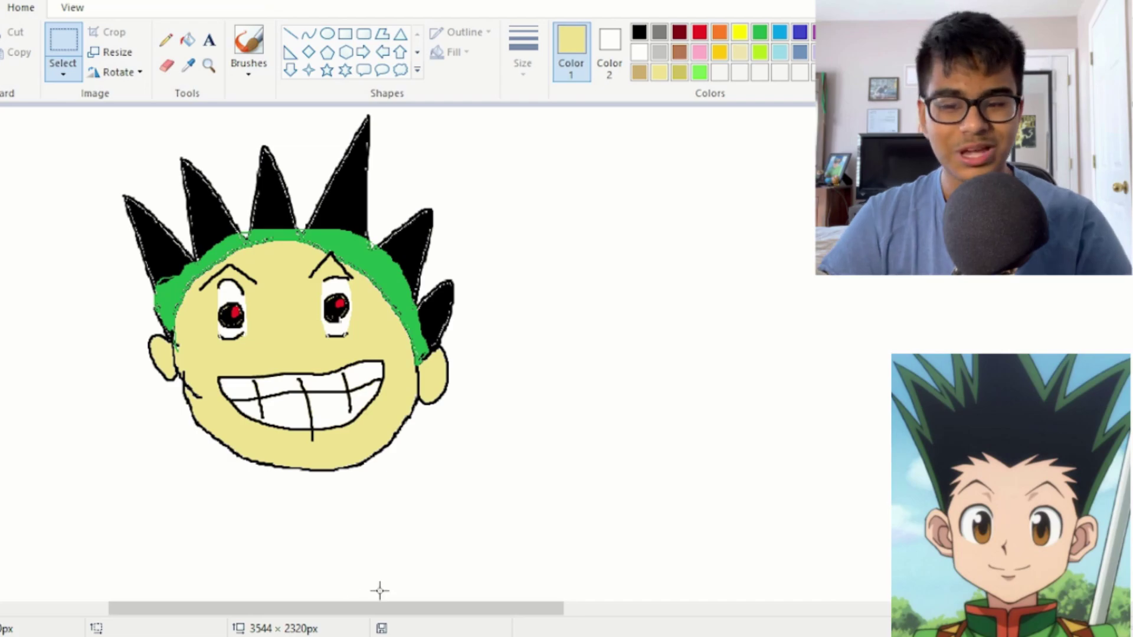